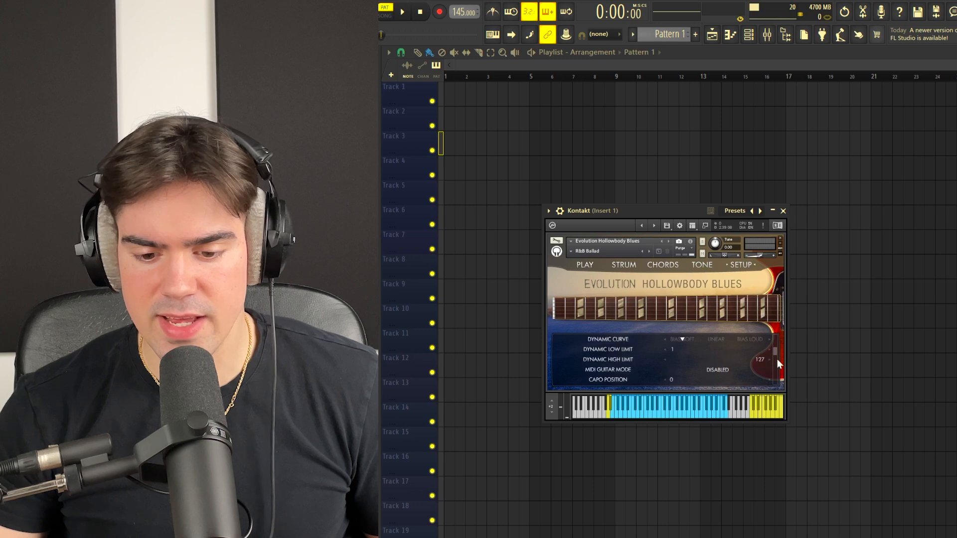
View the tone effects of the Evolution Hollowbody Blues guitar, from distortion and tremolo through the rest of the pedal chain.
{"action": "left_click", "coordinate": [703, 265]}
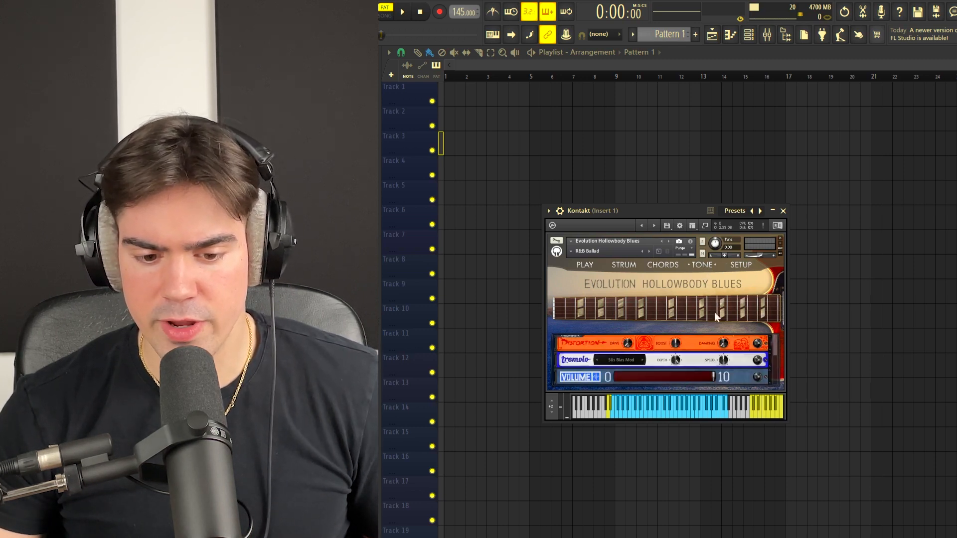
{"action": "left_click_drag", "start_coordinate": [775, 345], "coordinate": [775, 404]}
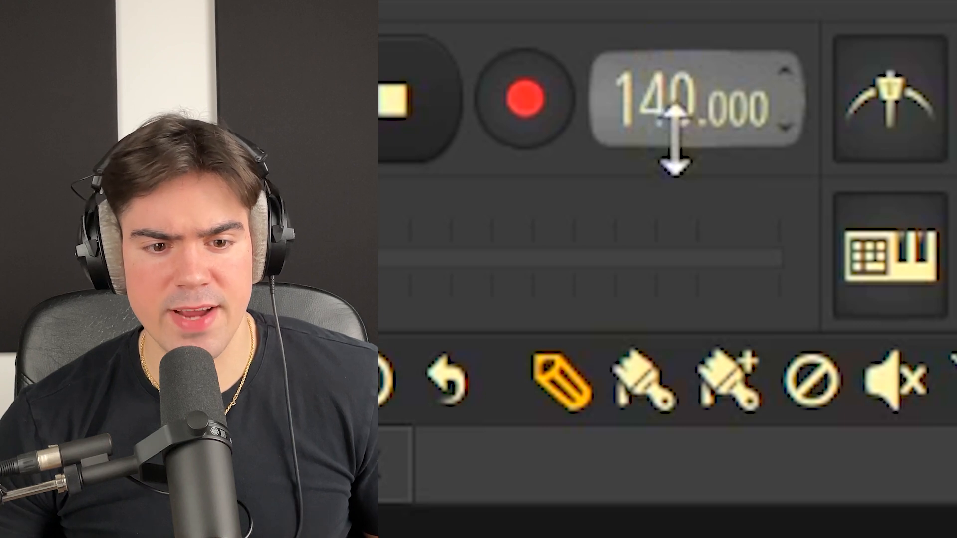
Set the project tempo to 145 BPM and the piano roll's scale highlighting to D Minor Natural (Aeolian).
{"action": "left_click_drag", "start_coordinate": [461, 19], "coordinate": [461, 17]}
{"action": "left_click_drag", "start_coordinate": [668, 140], "coordinate": [669, 132]}
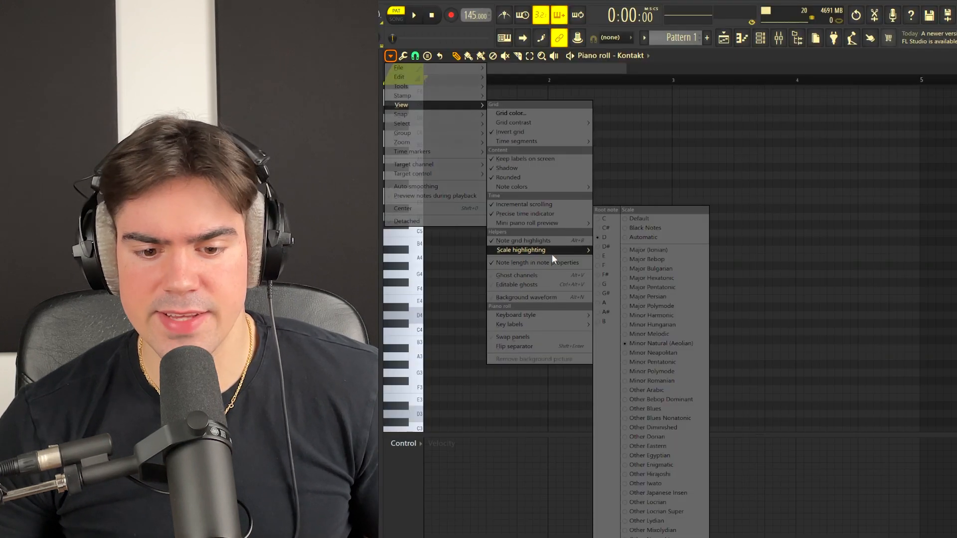
{"action": "left_click", "coordinate": [614, 240]}
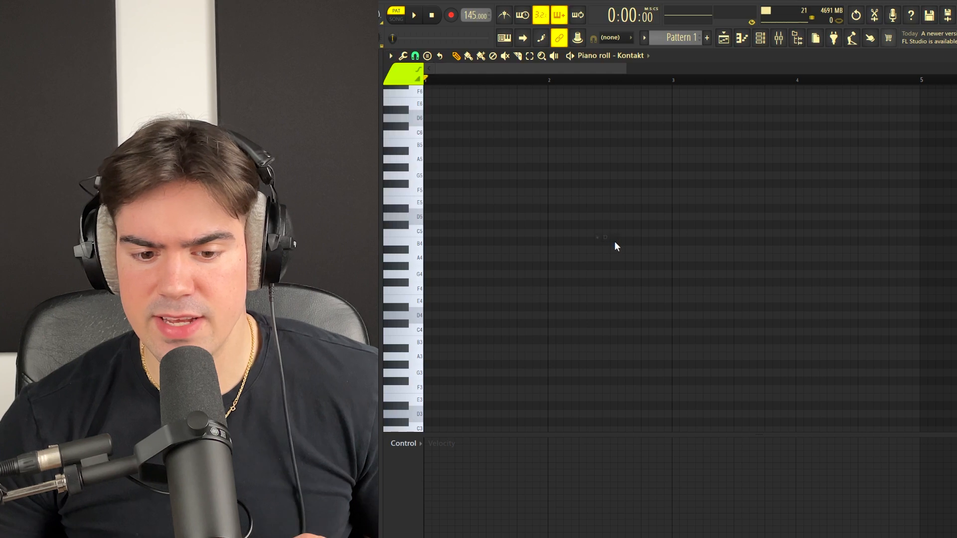
Draw a one-bar D minor chord in bar 1 with the notes D4, F4 and A4.
{"action": "left_click", "coordinate": [463, 316]}
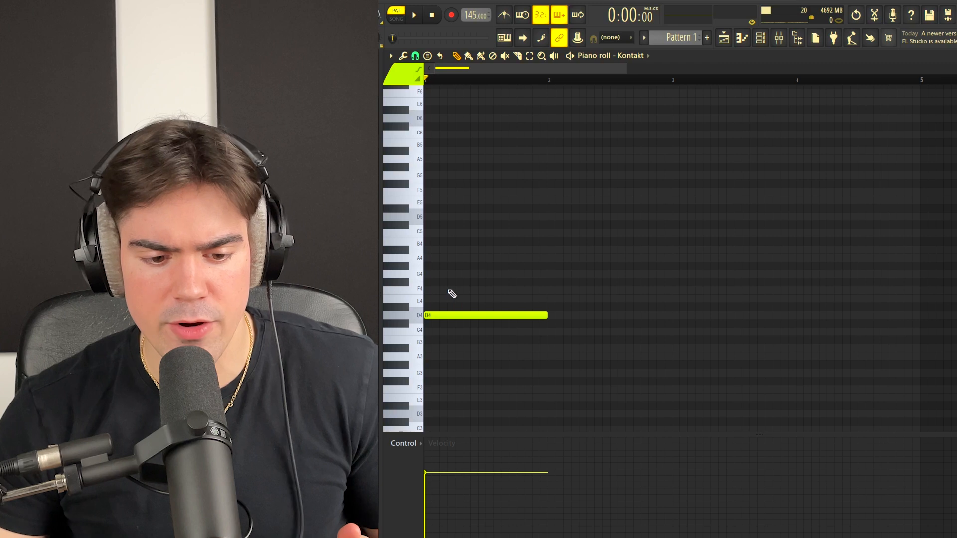
{"action": "left_click", "coordinate": [443, 291]}
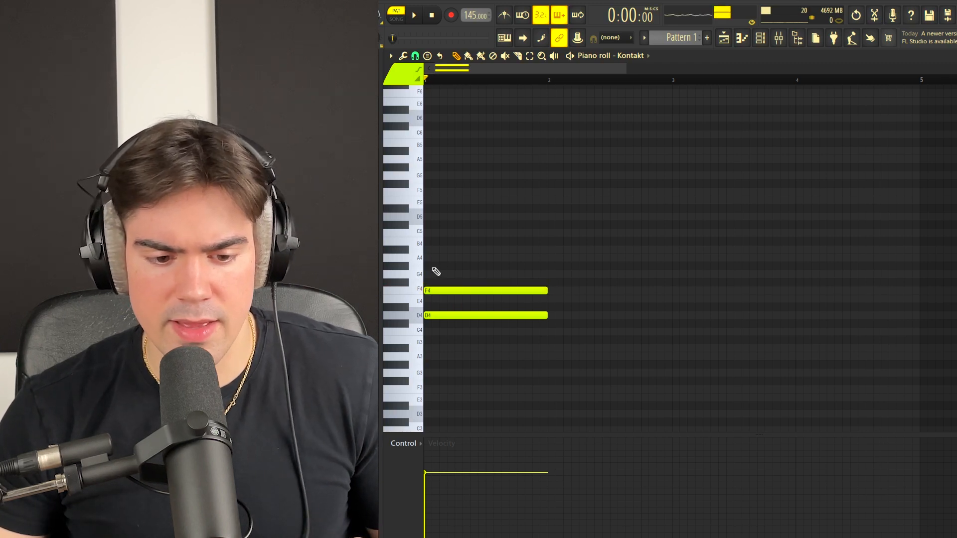
{"action": "left_click", "coordinate": [435, 258]}
{"action": "scroll", "coordinate": [550, 307], "scroll_direction": "up", "scroll_amount": 2, "text": "ctrl"}
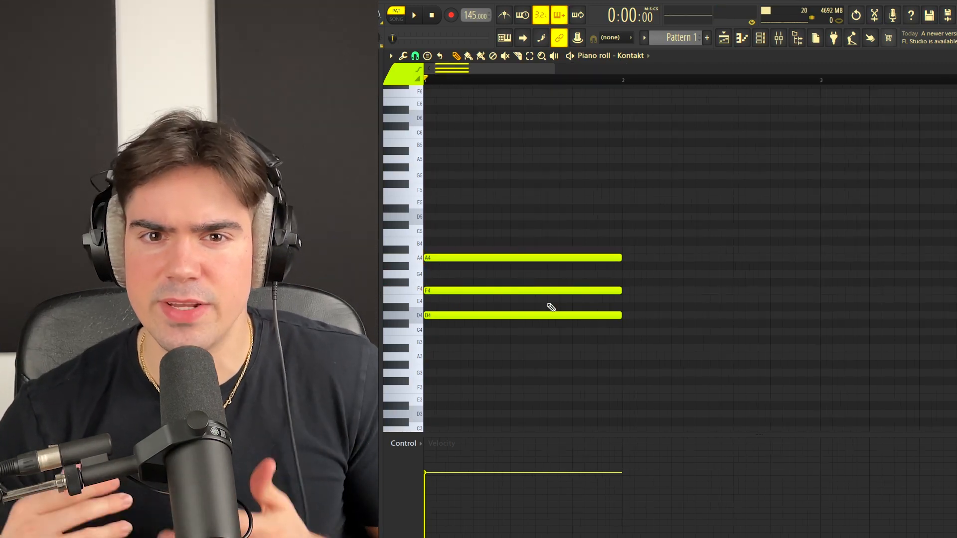
Delete the F4 note from the chord and shift A4 an eighth note later in bar 1.
{"action": "left_click_drag", "start_coordinate": [497, 280], "coordinate": [487, 303]}
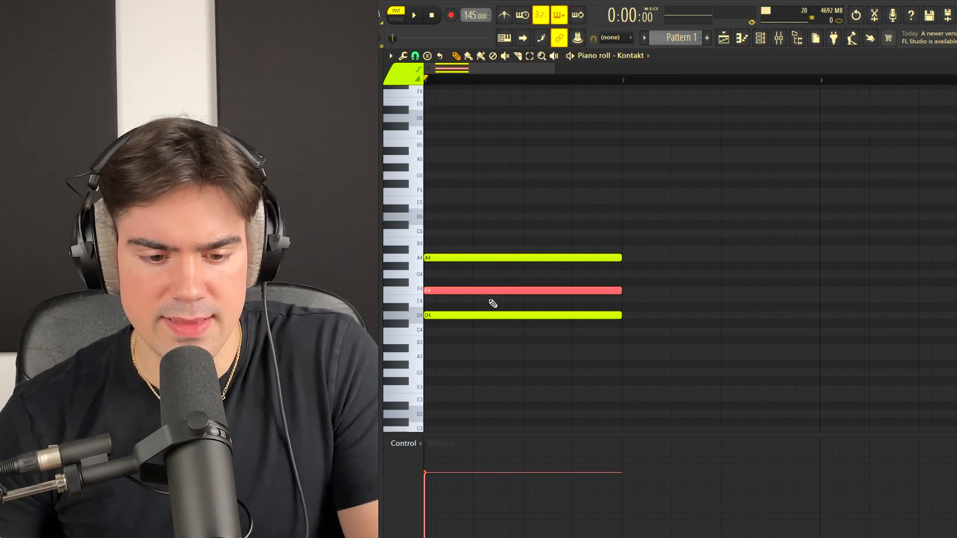
{"action": "key", "text": "Delete"}
{"action": "left_click_drag", "start_coordinate": [475, 222], "coordinate": [468, 295]}
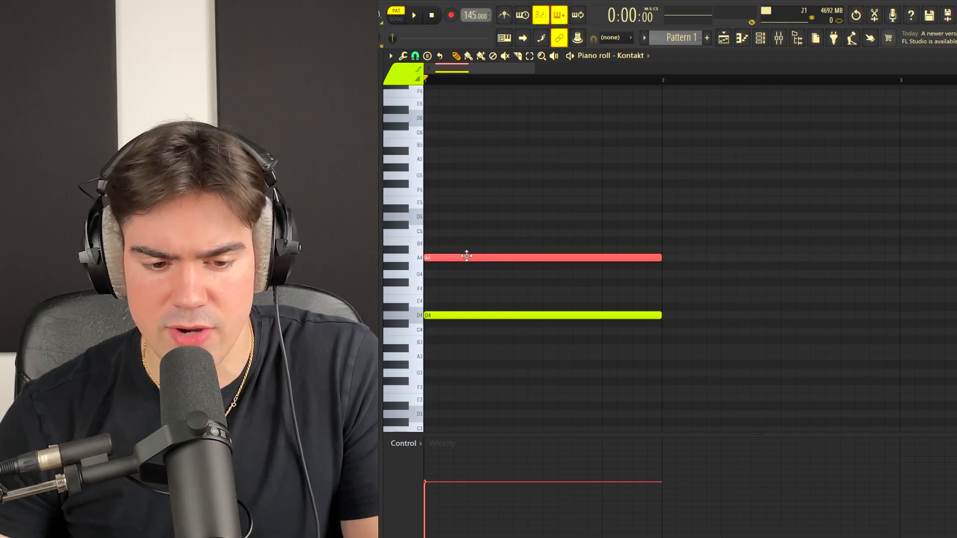
{"action": "left_click_drag", "start_coordinate": [517, 233], "coordinate": [451, 383]}
{"action": "left_click", "coordinate": [477, 239], "text": "ctrl"}
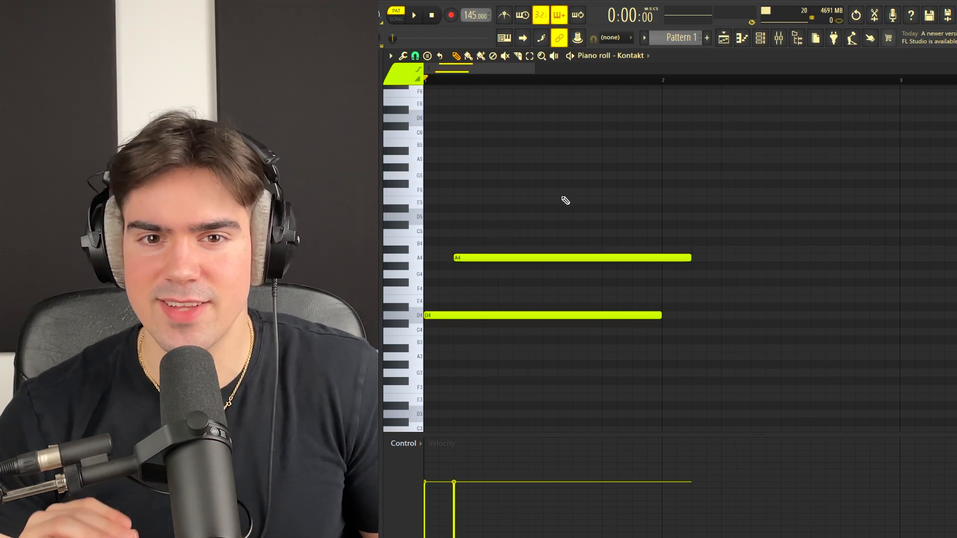
Add staggered C5, D5 and E5 notes in bar 1, rising after the A4 note.
{"action": "left_click", "coordinate": [489, 232]}
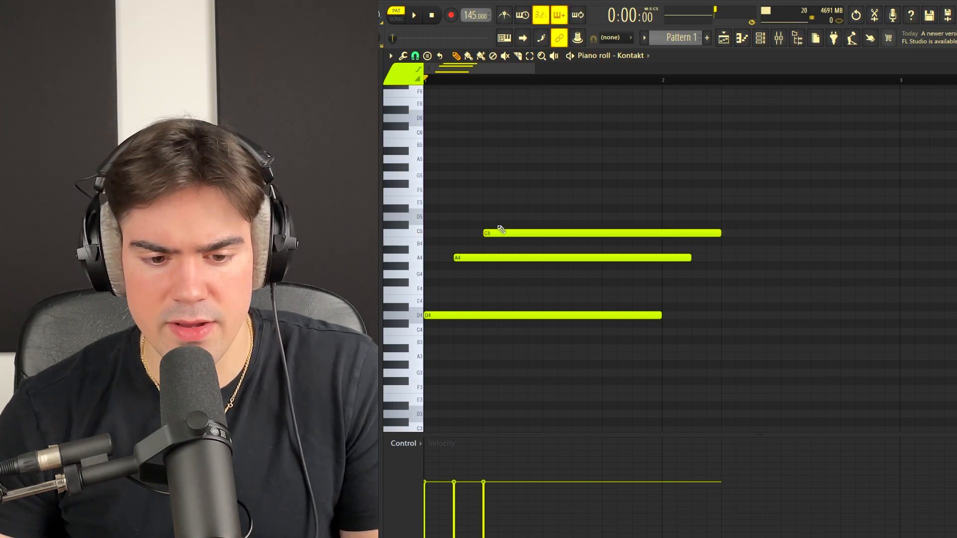
{"action": "left_click", "coordinate": [502, 217]}
{"action": "left_click", "coordinate": [521, 202]}
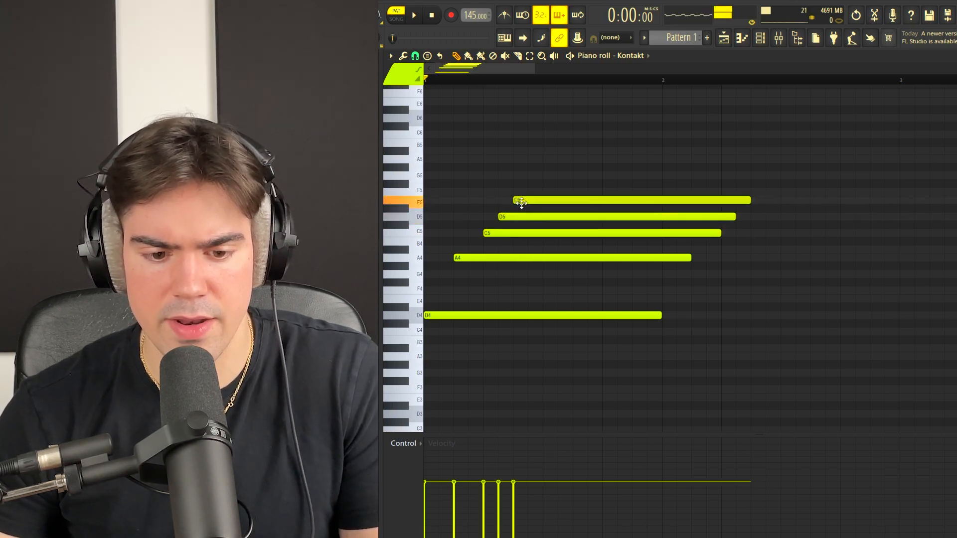
Shorten C5 to an eighth note and D5 and E5 to quarter notes, and add F5 from E5's end to the bar line.
{"action": "mouse_move", "coordinate": [698, 172]}
{"action": "left_mouse_down"}
{"action": "mouse_move", "coordinate": [639, 241]}
{"action": "mouse_move", "coordinate": [511, 240]}
{"action": "left_mouse_up"}
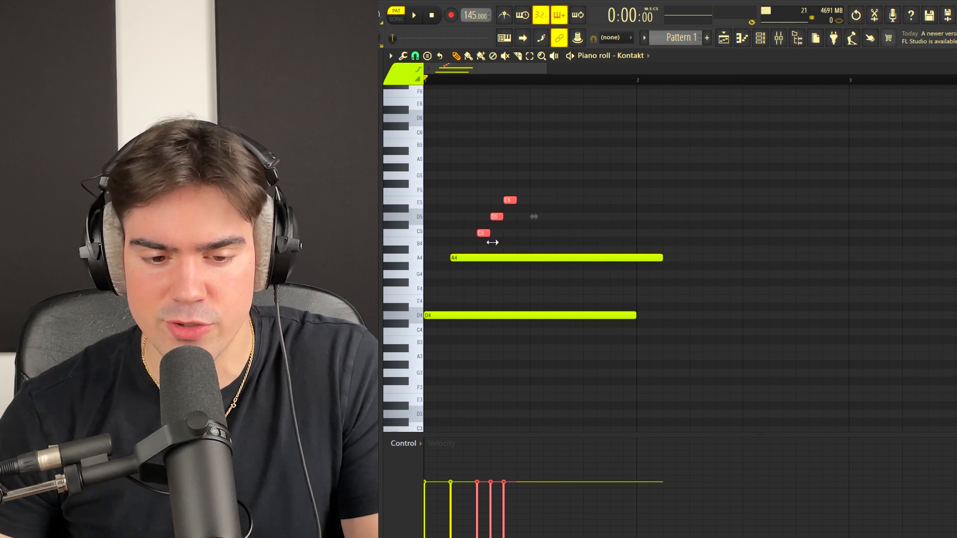
{"action": "scroll", "coordinate": [491, 238], "scroll_direction": "up", "scroll_amount": 5}
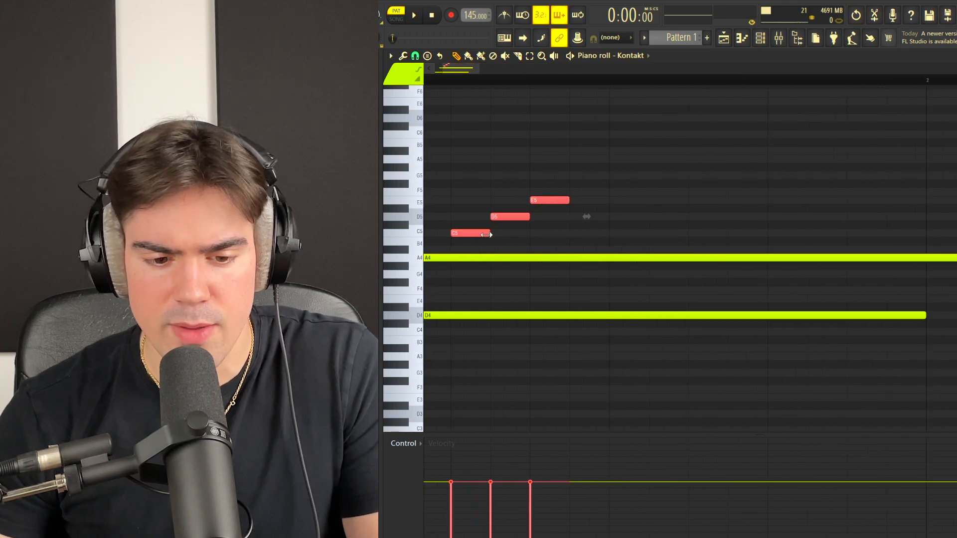
{"action": "left_click_drag", "start_coordinate": [572, 171], "coordinate": [498, 243]}
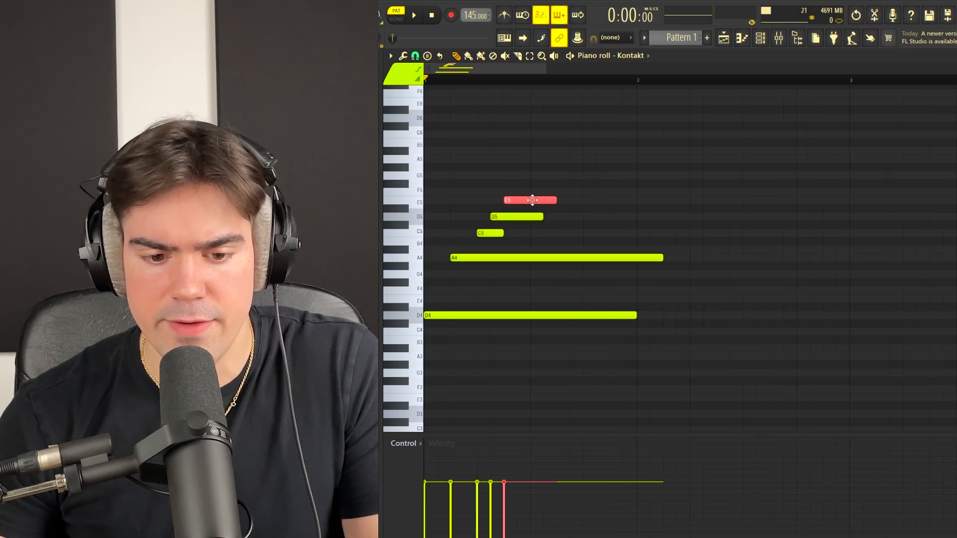
{"action": "left_click_drag", "start_coordinate": [525, 200], "coordinate": [498, 242]}
{"action": "left_click_drag", "start_coordinate": [554, 180], "coordinate": [497, 242]}
{"action": "left_click", "coordinate": [572, 237]}
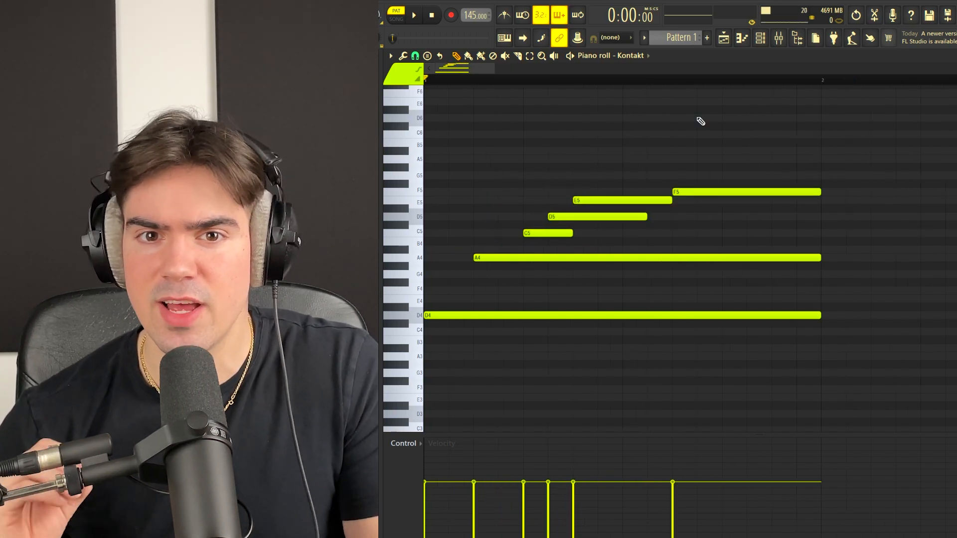
Lower and vary the velocities of the C5, D5, E5 and F5 melody notes in bar 1.
{"action": "left_click_drag", "start_coordinate": [694, 171], "coordinate": [558, 252]}
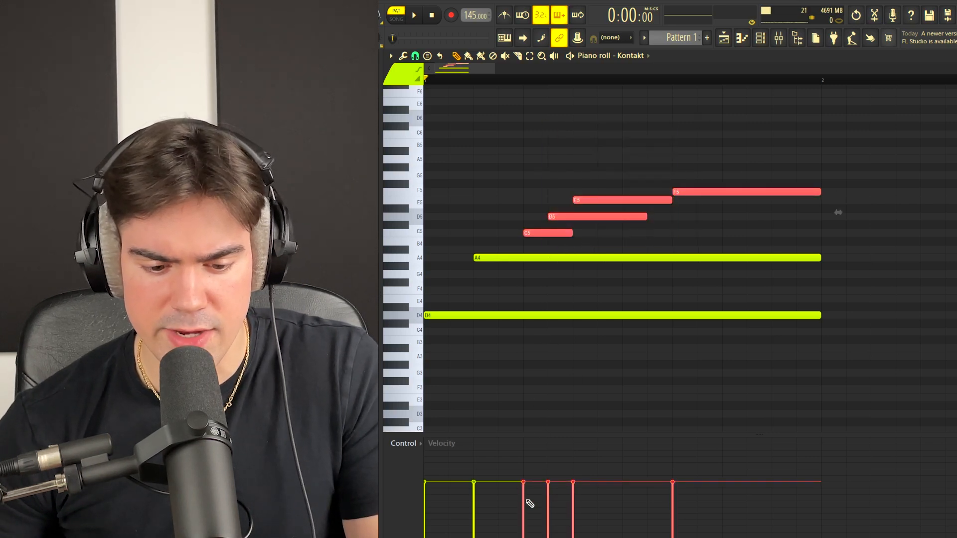
{"action": "left_click_drag", "start_coordinate": [548, 501], "coordinate": [576, 520]}
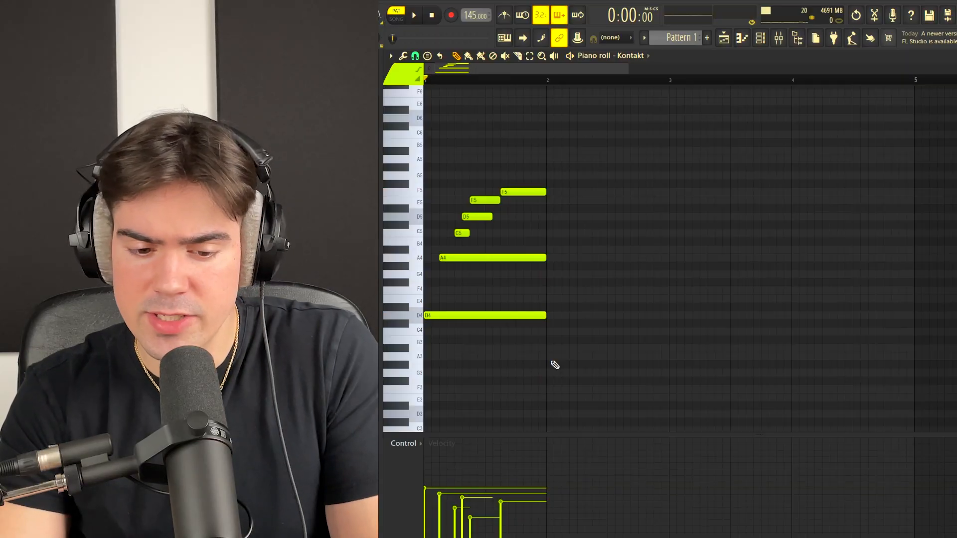
Duplicate the bar 1 notes into bar 2 and transpose the copy down seven semitones so its root is G3.
{"action": "key", "text": "ctrl+b"}
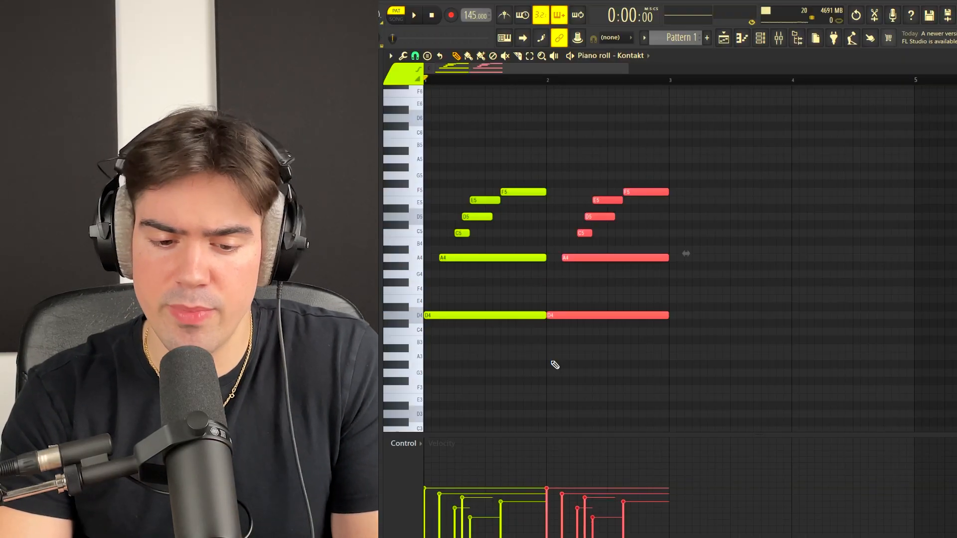
{"action": "key", "text": "Down"}
{"action": "key", "text": "Down"}
{"action": "key", "text": "Down"}
{"action": "key", "text": "Down"}
{"action": "key", "text": "Down"}
{"action": "key", "text": "Down"}
{"action": "key", "text": "Down"}
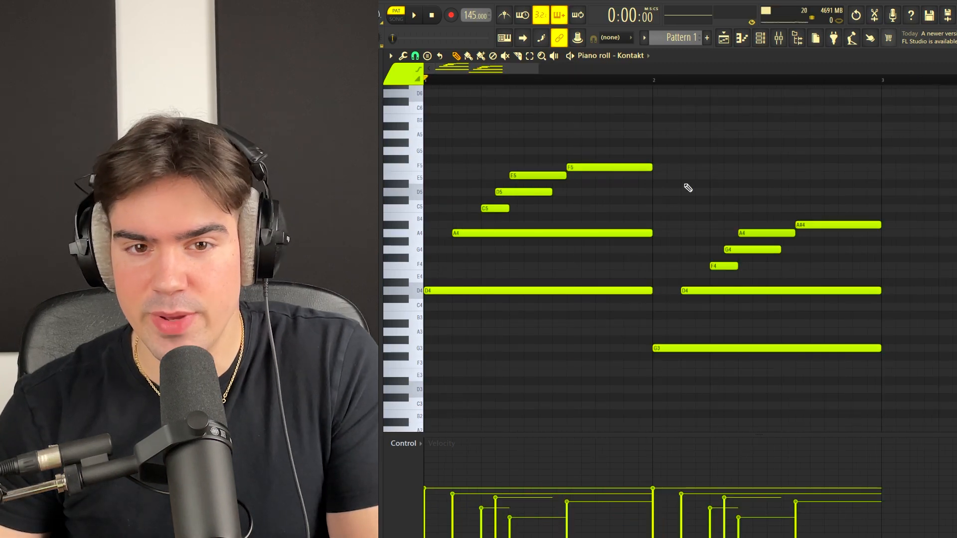
Delete the F4, G4, A4 and A#4 melody notes from bar 2, keeping G3 and D4.
{"action": "left_click_drag", "start_coordinate": [683, 180], "coordinate": [849, 389]}
{"action": "left_click_drag", "start_coordinate": [886, 165], "coordinate": [715, 395]}
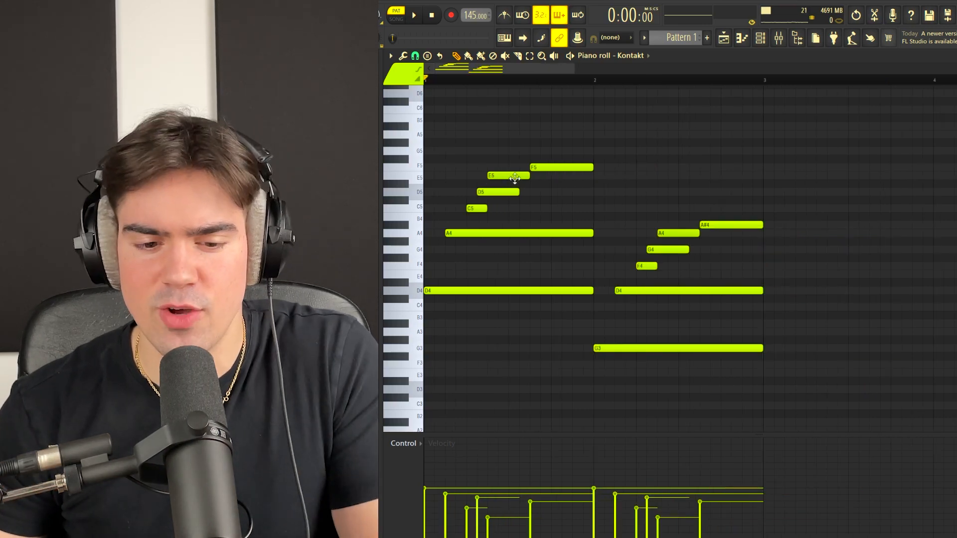
{"action": "left_click_drag", "start_coordinate": [478, 151], "coordinate": [697, 339]}
{"action": "left_click", "coordinate": [667, 274], "text": "ctrl"}
{"action": "scroll", "coordinate": [737, 199], "scroll_direction": "up", "scroll_amount": 1}
{"action": "left_click_drag", "start_coordinate": [733, 197], "coordinate": [622, 272]}
{"action": "key", "text": "Delete"}
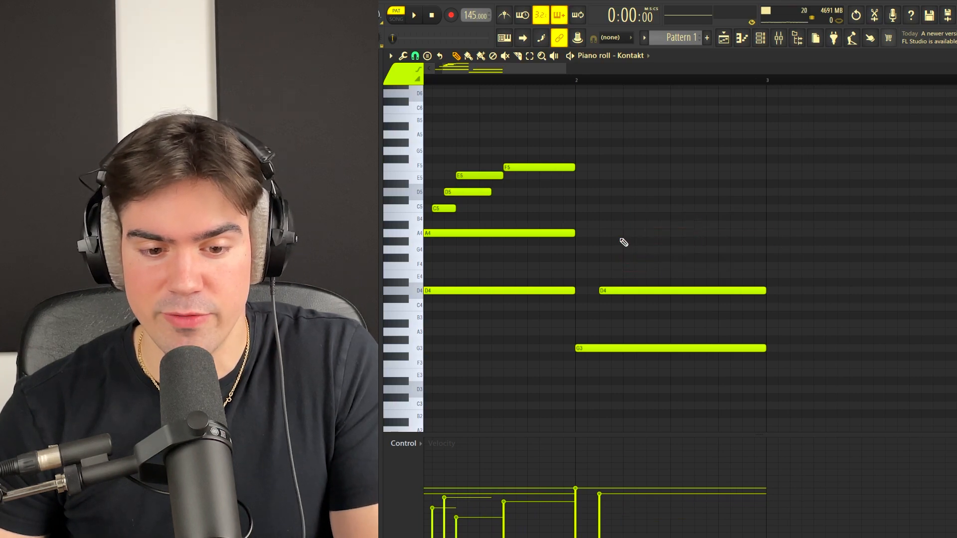
Copy the E5 and F5 notes from bar 1 to bar 2 and rearrange them so F5 comes before E5.
{"action": "scroll", "coordinate": [621, 242], "scroll_direction": "down", "scroll_amount": 1}
{"action": "left_click_drag", "start_coordinate": [705, 143], "coordinate": [647, 217]}
{"action": "left_click_drag", "start_coordinate": [578, 148], "coordinate": [679, 175]}
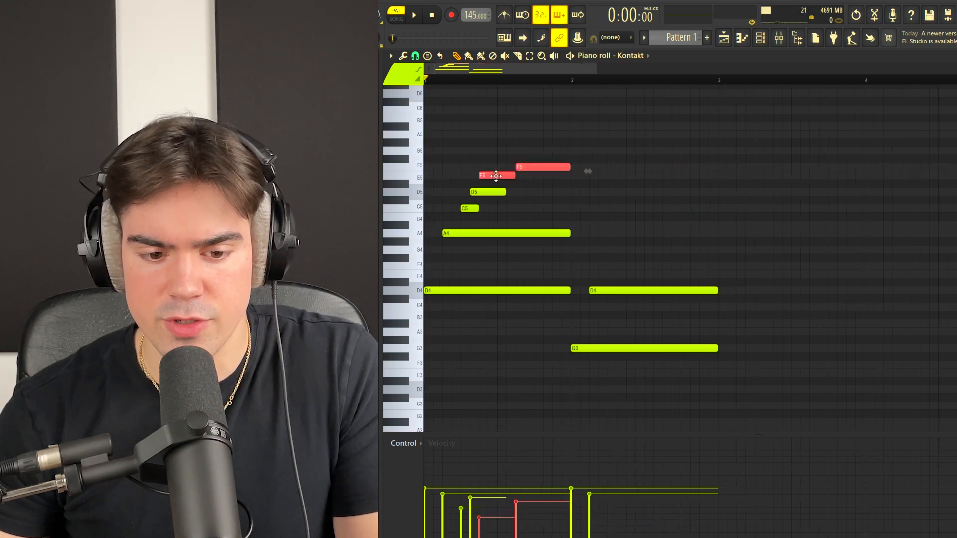
{"action": "mouse_move", "coordinate": [498, 177]}
{"action": "left_mouse_down"}
{"action": "mouse_move", "coordinate": [598, 184]}
{"action": "mouse_move", "coordinate": [650, 170]}
{"action": "mouse_move", "coordinate": [641, 203]}
{"action": "left_mouse_up"}
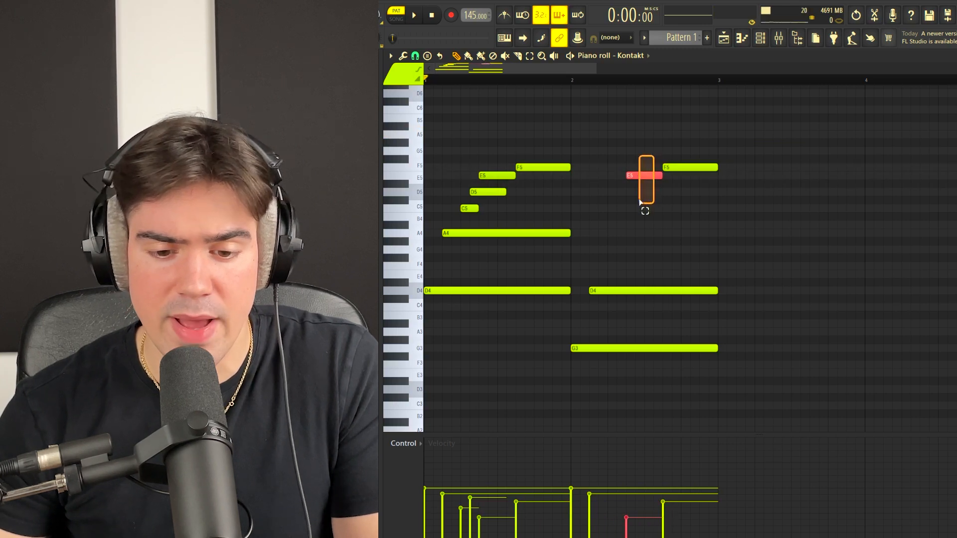
{"action": "left_click_drag", "start_coordinate": [701, 149], "coordinate": [680, 176]}
Duplicate all of the bar 2 notes into bar 3.
{"action": "left_click", "coordinate": [726, 218], "text": "ctrl"}
{"action": "scroll", "coordinate": [718, 200], "scroll_direction": "down", "scroll_amount": 1}
{"action": "left_click_drag", "start_coordinate": [673, 139], "coordinate": [684, 345]}
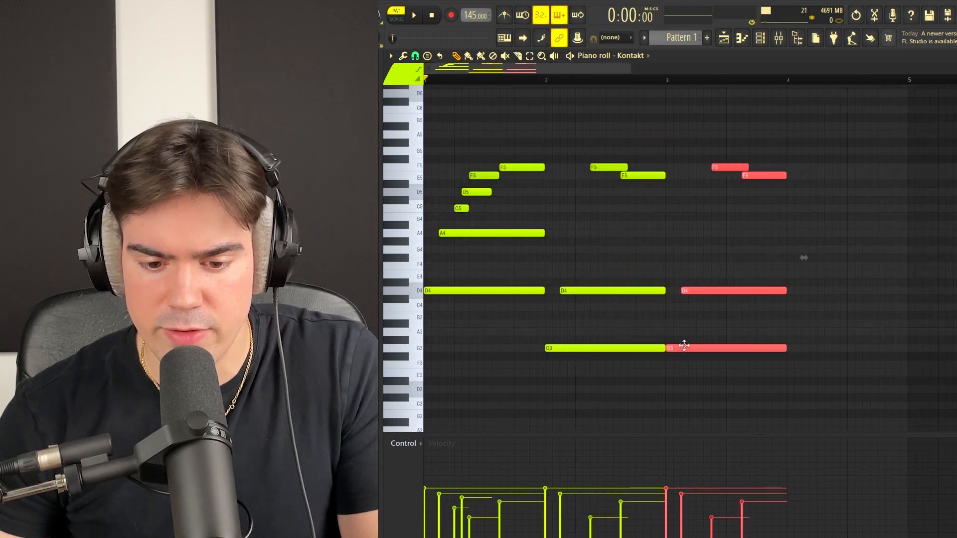
Extend bar 2's E5 slightly past the bar line and make bar 3's E5 start an eighth note later.
{"action": "left_click_drag", "start_coordinate": [745, 278], "coordinate": [585, 385]}
{"action": "left_click", "coordinate": [601, 373], "text": "ctrl"}
{"action": "scroll", "coordinate": [762, 277], "scroll_direction": "right", "scroll_amount": 1}
{"action": "left_click_drag", "start_coordinate": [753, 148], "coordinate": [716, 258]}
{"action": "left_click", "coordinate": [738, 219], "text": "ctrl"}
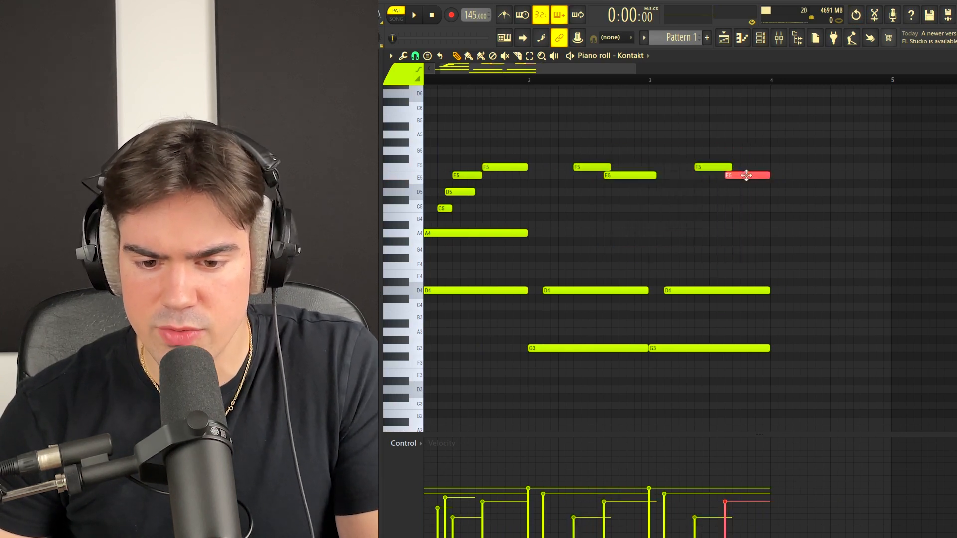
Add an F4 note in bar 3, starting one beat into the bar, and fit its end to the bar line.
{"action": "left_click", "coordinate": [688, 291]}
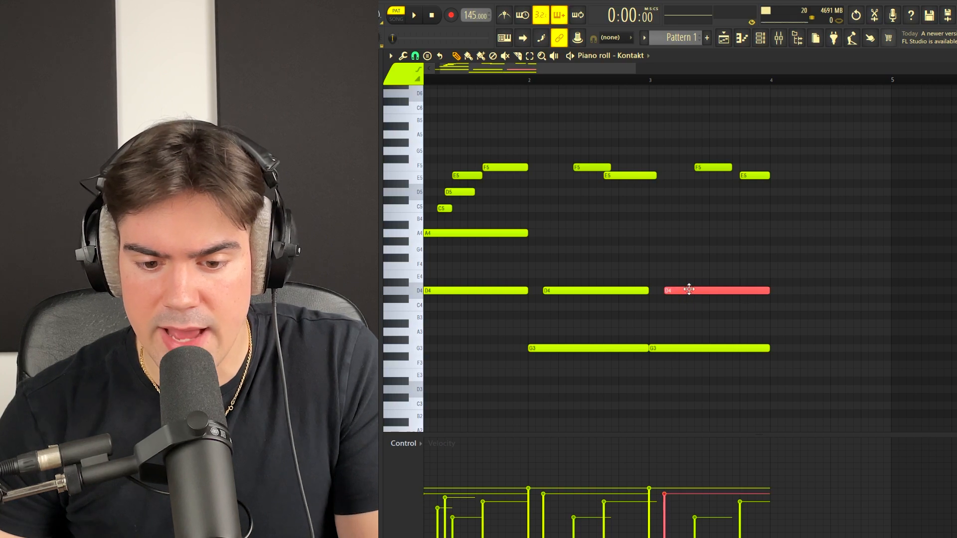
{"action": "left_click_drag", "start_coordinate": [705, 279], "coordinate": [707, 263]}
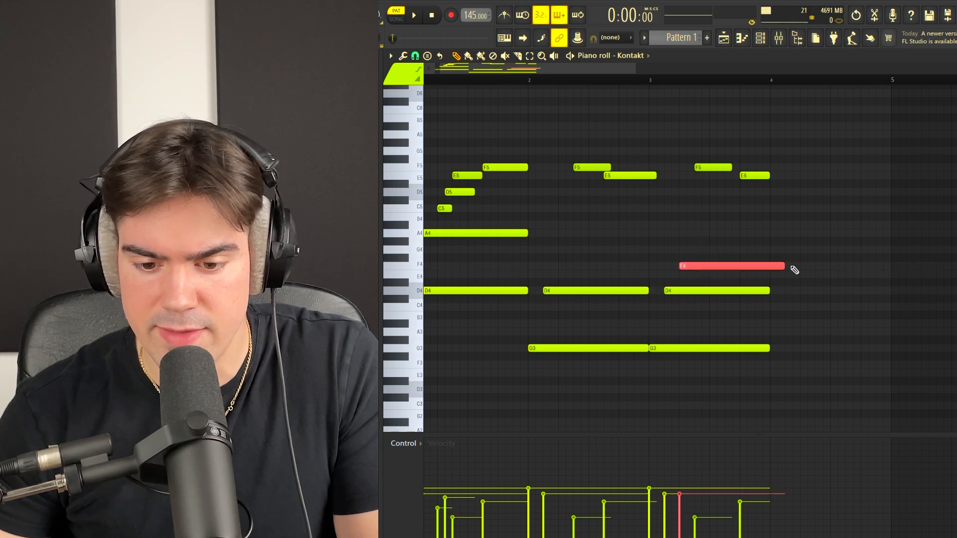
{"action": "left_click", "coordinate": [767, 259]}
{"action": "key", "text": "ctrl+z"}
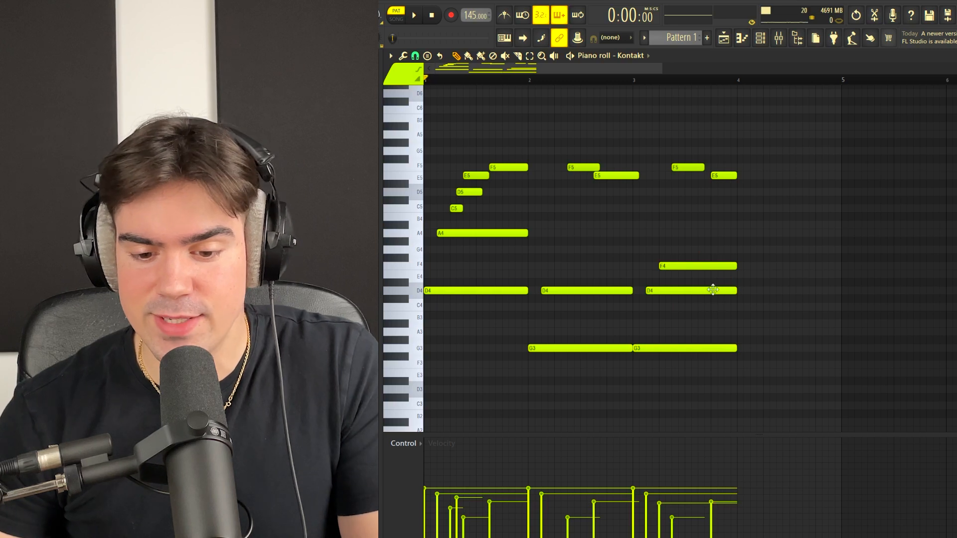
Duplicate bar 3's G3 and D4 notes into bar 4 and transpose the copies up two semitones to A3 and E4.
{"action": "left_click_drag", "start_coordinate": [839, 228], "coordinate": [747, 363]}
{"action": "left_click_drag", "start_coordinate": [730, 287], "coordinate": [662, 348]}
{"action": "key", "text": "ctrl+b"}
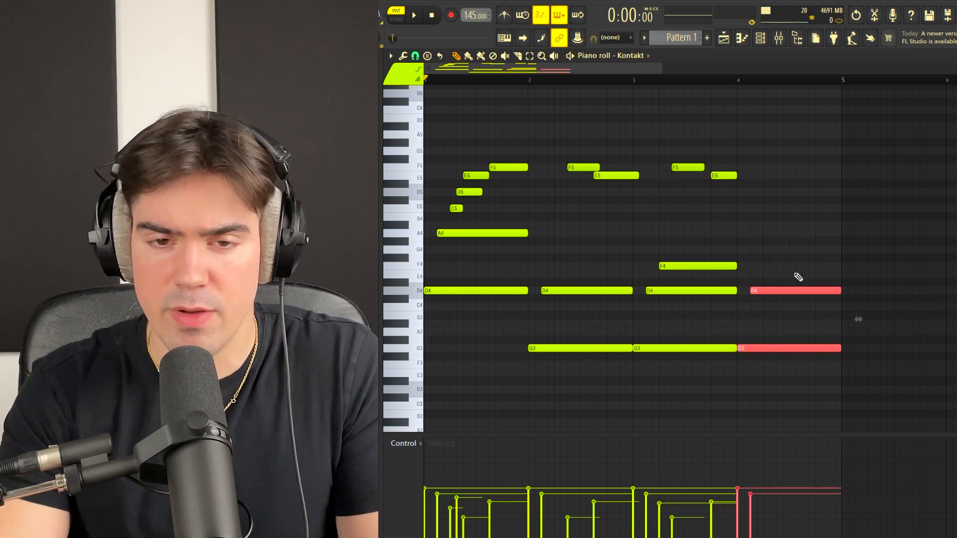
{"action": "key", "text": "shift+Up"}
{"action": "key", "text": "shift+Up"}
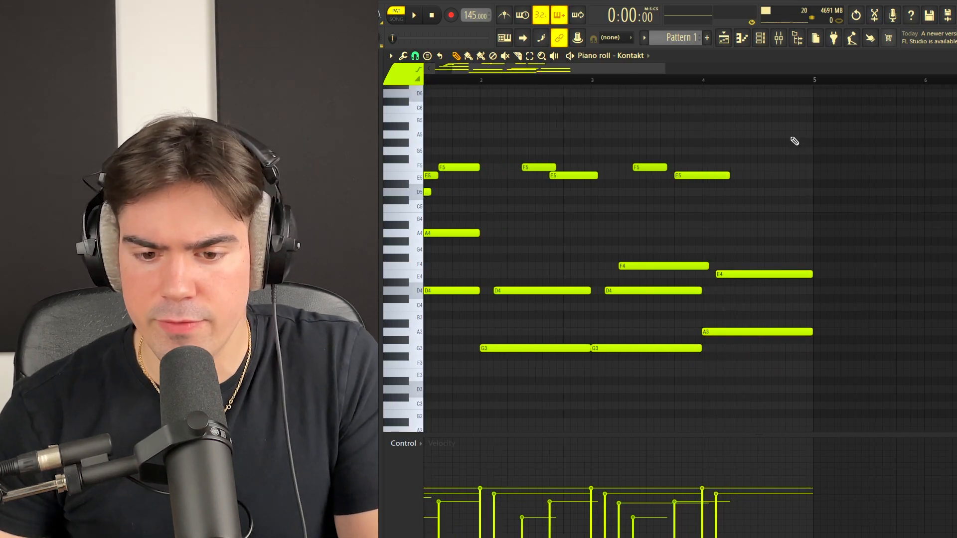
Finish the melody in bar 4 with a G5 note up to the bar line and short A#5 and A5 notes above it.
{"action": "left_click_drag", "start_coordinate": [792, 131], "coordinate": [757, 149]}
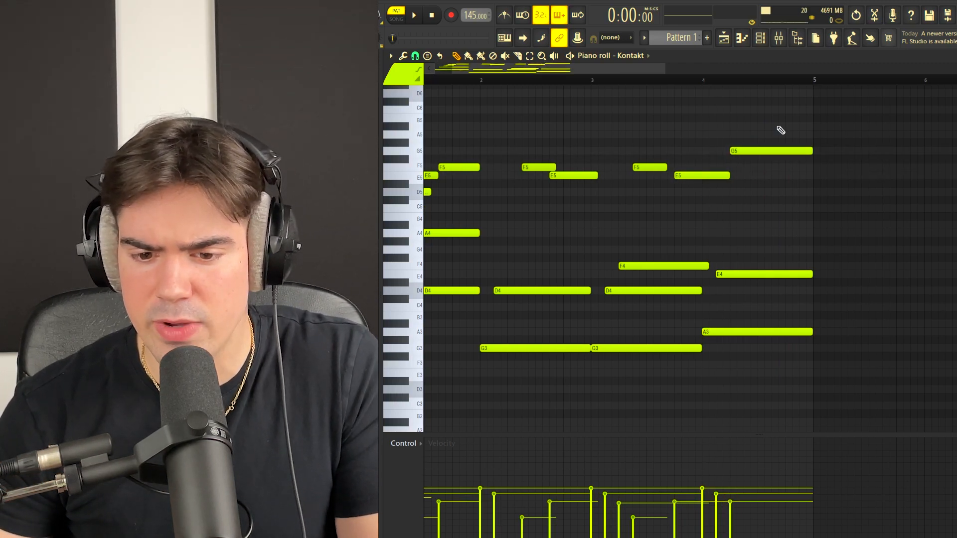
{"action": "left_click", "coordinate": [777, 127]}
{"action": "left_click", "coordinate": [790, 135]}
{"action": "left_click_drag", "start_coordinate": [825, 119], "coordinate": [809, 141]}
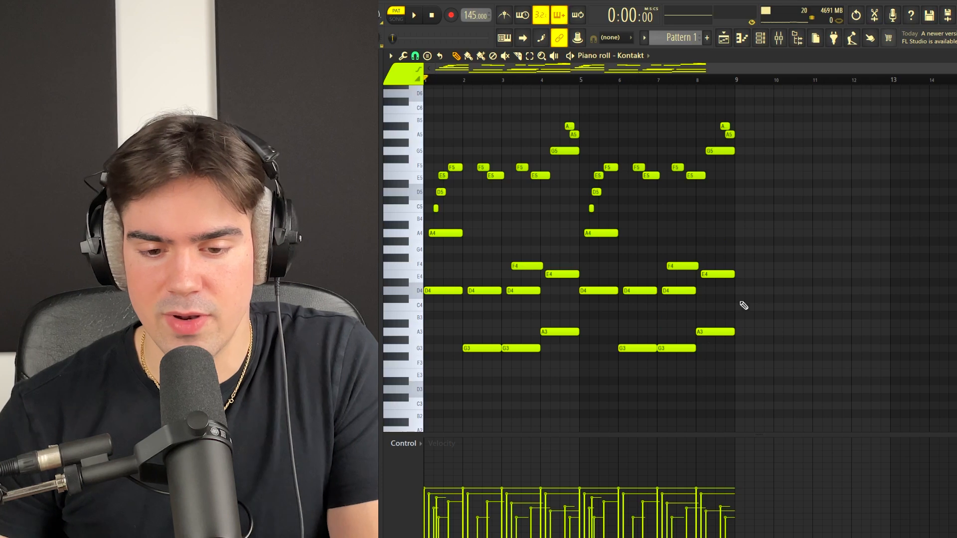
Duplicate the eight-bar guitar pattern so the copy starts at bar 9.
{"action": "key", "text": "ctrl+b"}
{"action": "scroll", "coordinate": [799, 295], "scroll_direction": "down", "scroll_amount": 1}
Delete the C5, D5, E5 and F5 melody notes from bar 9.
{"action": "left_click_drag", "start_coordinate": [954, 82], "coordinate": [709, 94]}
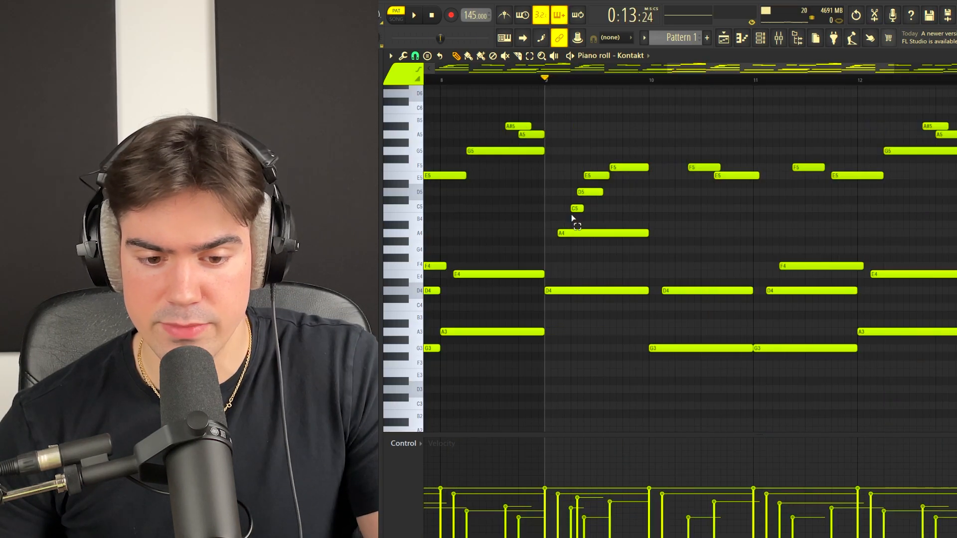
{"action": "left_click_drag", "start_coordinate": [572, 218], "coordinate": [640, 170]}
{"action": "key", "text": "Delete"}
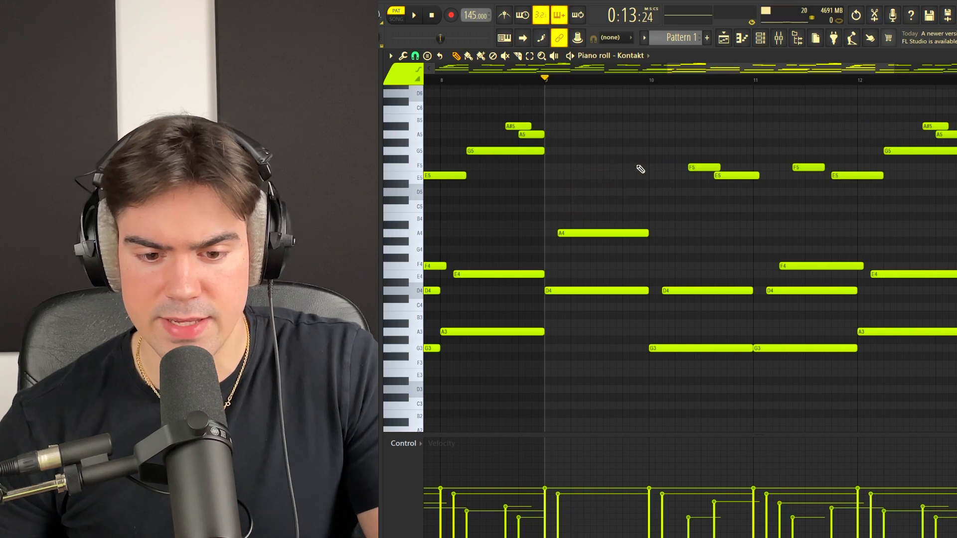
Add an F5 note and a short E5 note in bar 9, and shorten the bar's D4 and A4 notes to end with them.
{"action": "left_click", "coordinate": [578, 169]}
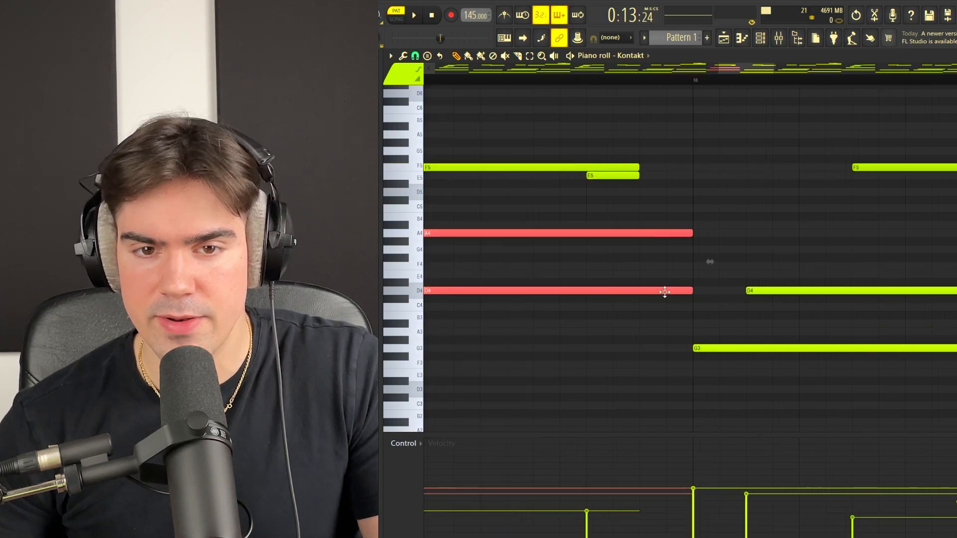
{"action": "left_click_drag", "start_coordinate": [670, 196], "coordinate": [652, 313]}
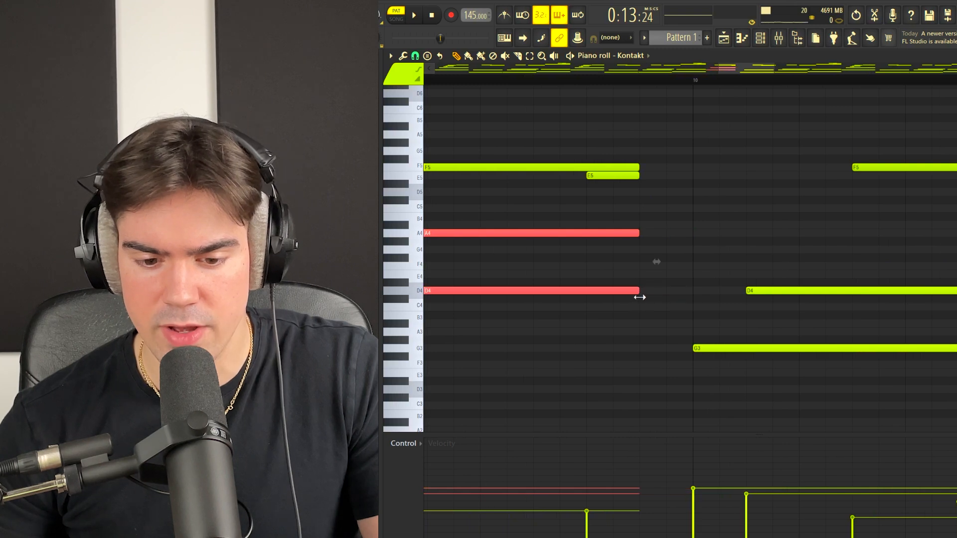
{"action": "scroll", "coordinate": [596, 268], "scroll_direction": "down", "scroll_amount": 4}
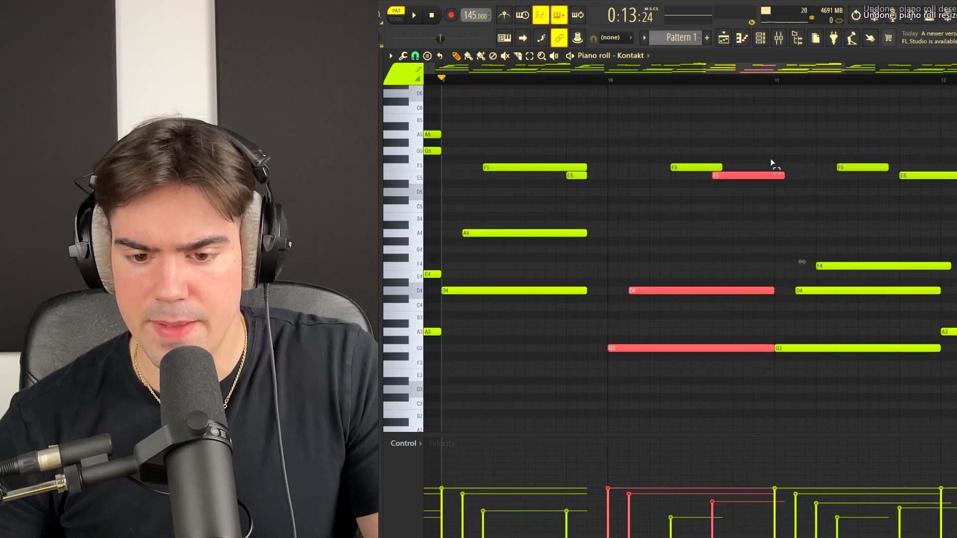
Shorten bar 10's G3, D4 and E5 notes to end before bar 11, and remove the A#5 and A5 notes from bar 12.
{"action": "left_click_drag", "start_coordinate": [770, 155], "coordinate": [739, 353]}
{"action": "left_click_drag", "start_coordinate": [770, 155], "coordinate": [759, 190]}
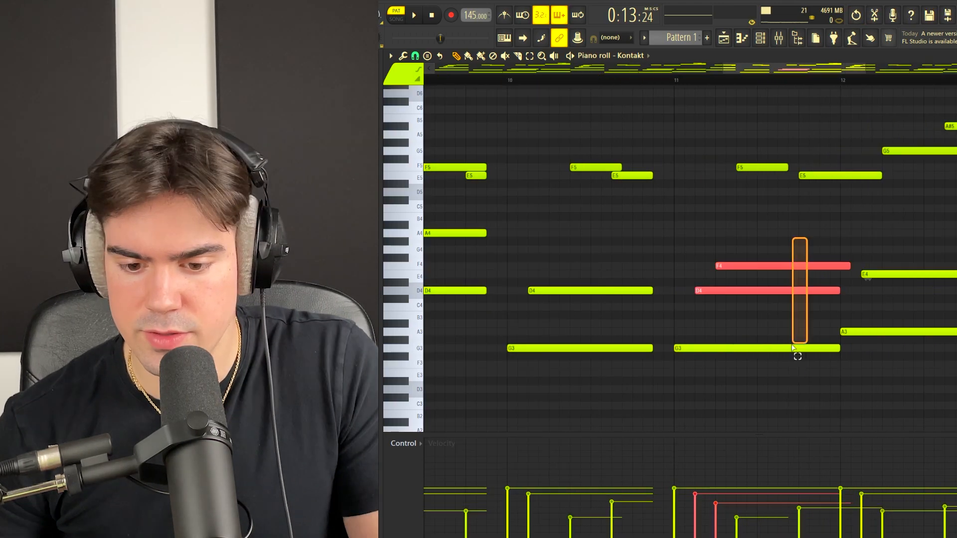
{"action": "left_click_drag", "start_coordinate": [799, 352], "coordinate": [834, 347]}
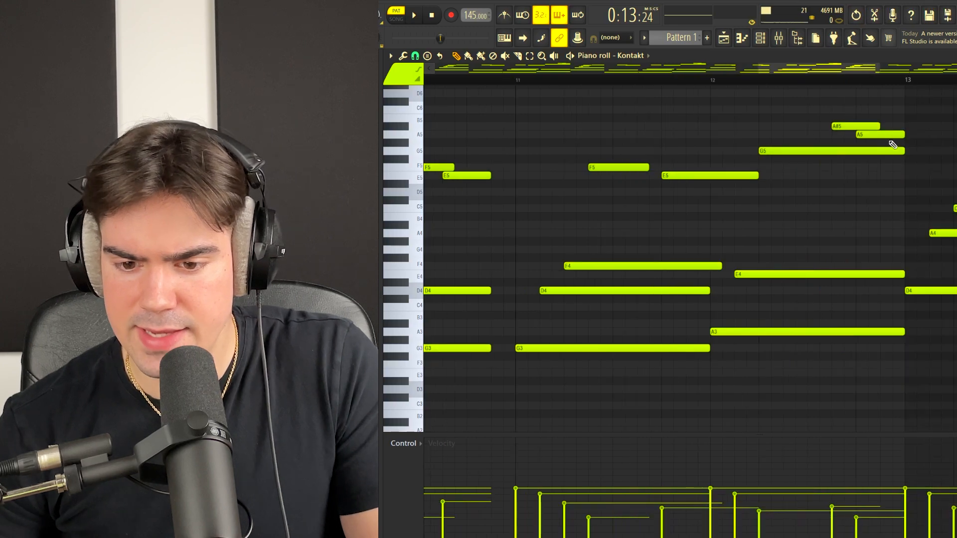
{"action": "left_click_drag", "start_coordinate": [891, 144], "coordinate": [847, 122]}
{"action": "key", "text": "Delete"}
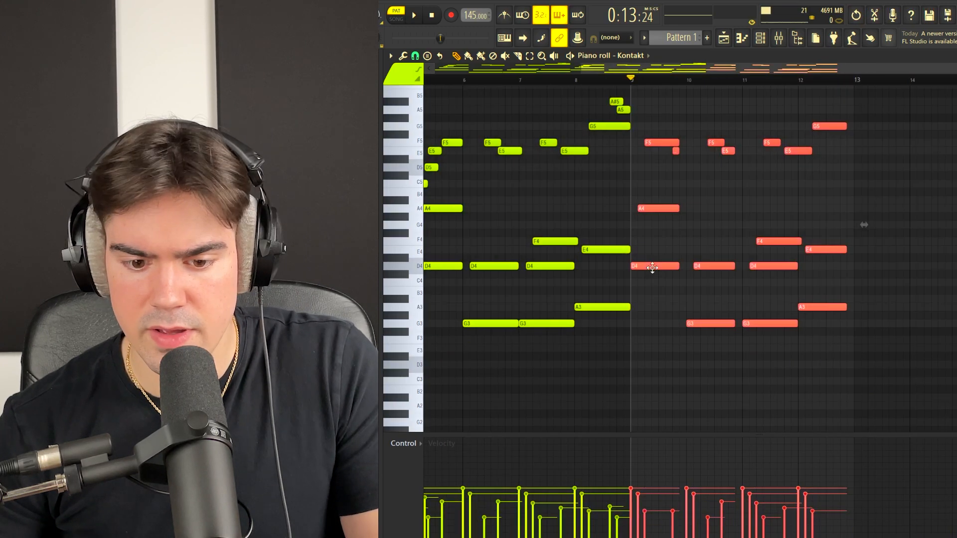
Duplicate the edited notes of bars 9 to 12 so the copy starts at bar 13.
{"action": "left_click_drag", "start_coordinate": [651, 266], "coordinate": [874, 266]}
{"action": "scroll", "coordinate": [847, 299], "scroll_direction": "down", "scroll_amount": 2}
{"action": "left_click", "coordinate": [848, 301], "text": "ctrl"}
{"action": "scroll", "coordinate": [946, 148], "scroll_direction": "up", "scroll_amount": 4}
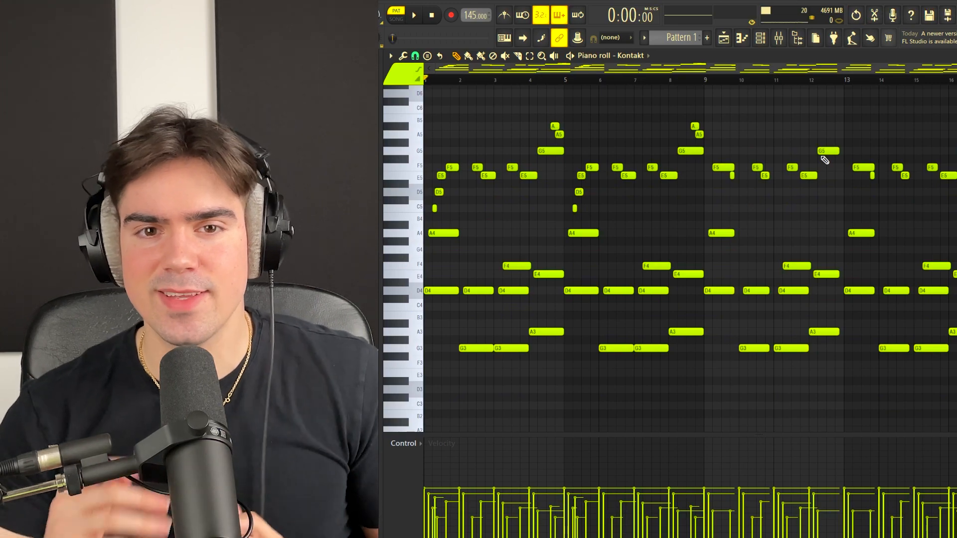
Play back the sixteen-bar guitar pattern from the start.
{"action": "key", "text": "space"}
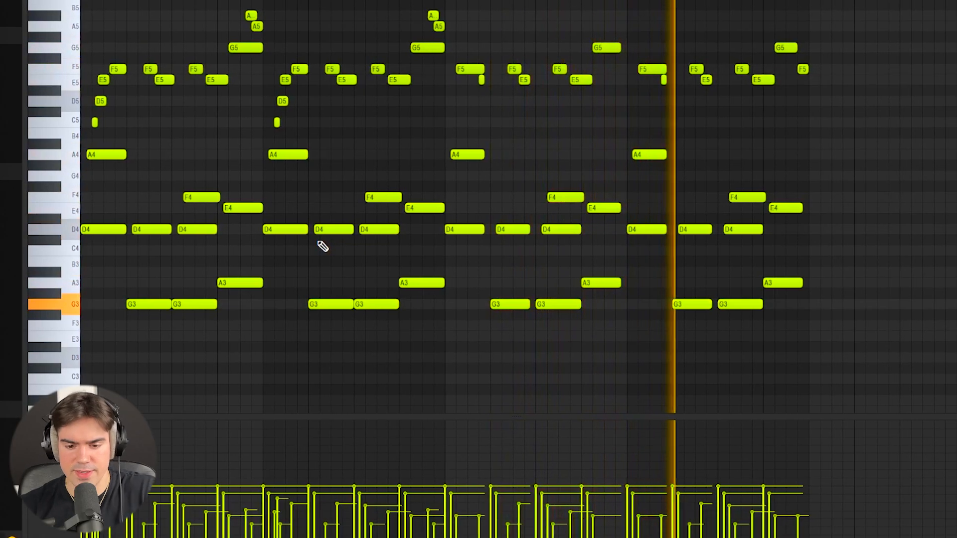
{"action": "left_click_drag", "start_coordinate": [448, 59], "coordinate": [570, 264]}
{"action": "left_click", "coordinate": [799, 207], "text": "ctrl"}
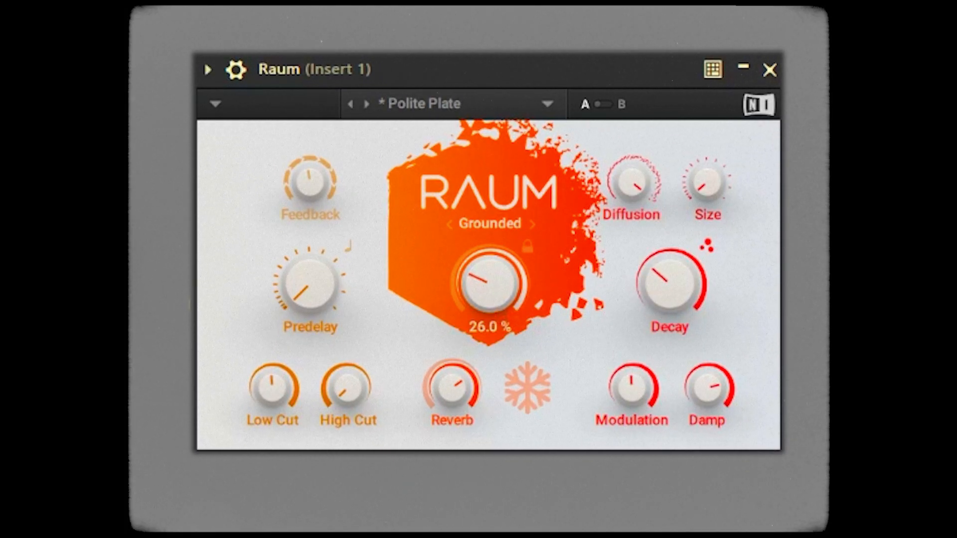
Set the mix level to about 26% in Raum and 17.9% in ValhallaVintageVerb on Insert 1.
{"action": "left_click_drag", "start_coordinate": [491, 284], "coordinate": [490, 282]}
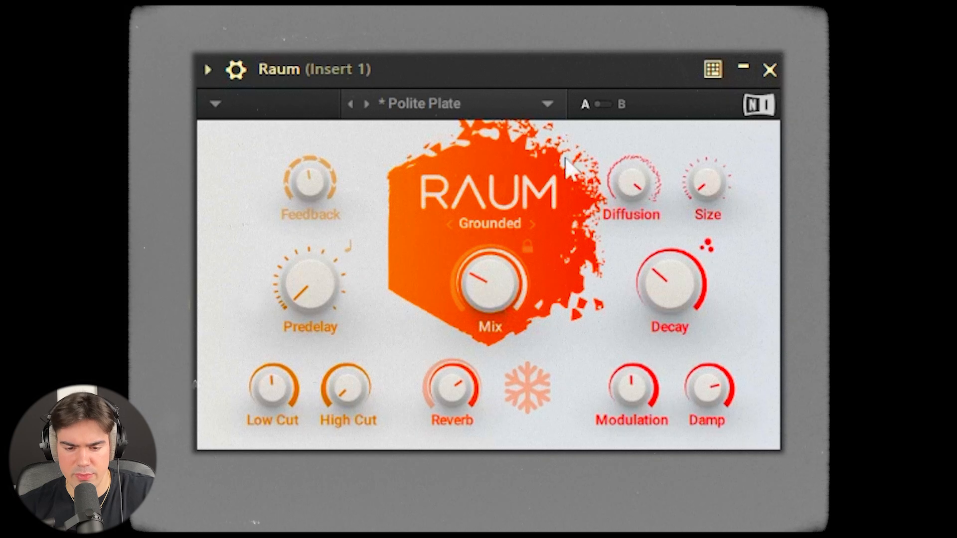
{"action": "mouse_move", "coordinate": [501, 286]}
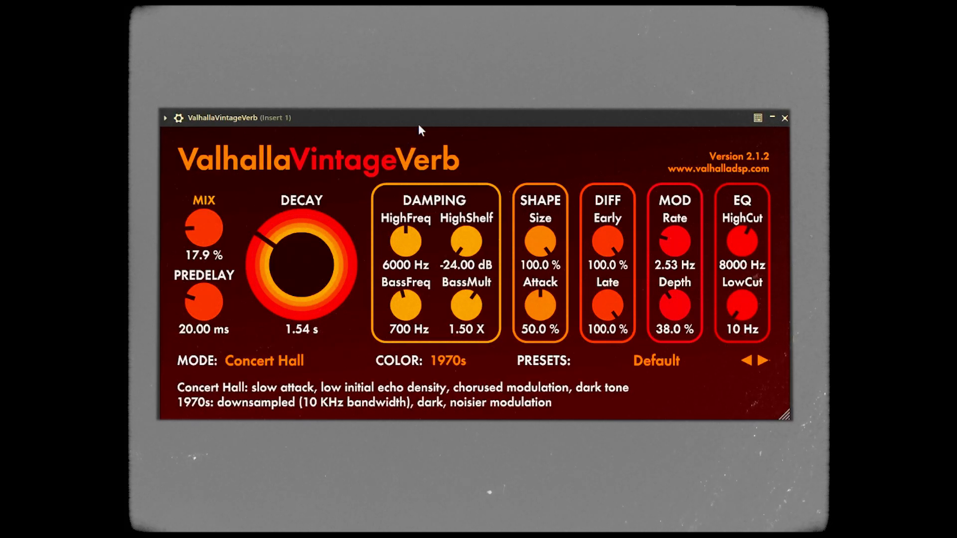
{"action": "left_click_drag", "start_coordinate": [219, 241], "coordinate": [217, 234]}
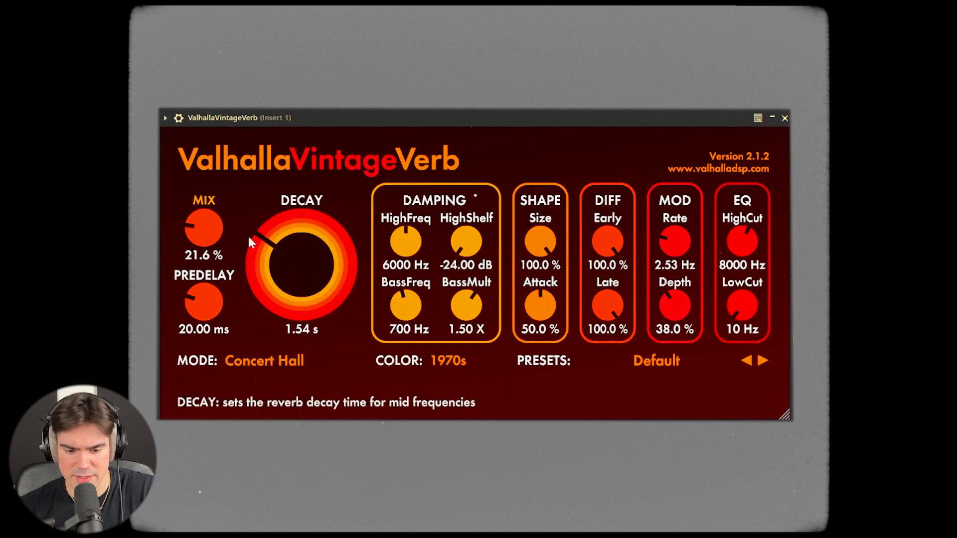
{"action": "left_click_drag", "start_coordinate": [212, 236], "coordinate": [212, 248]}
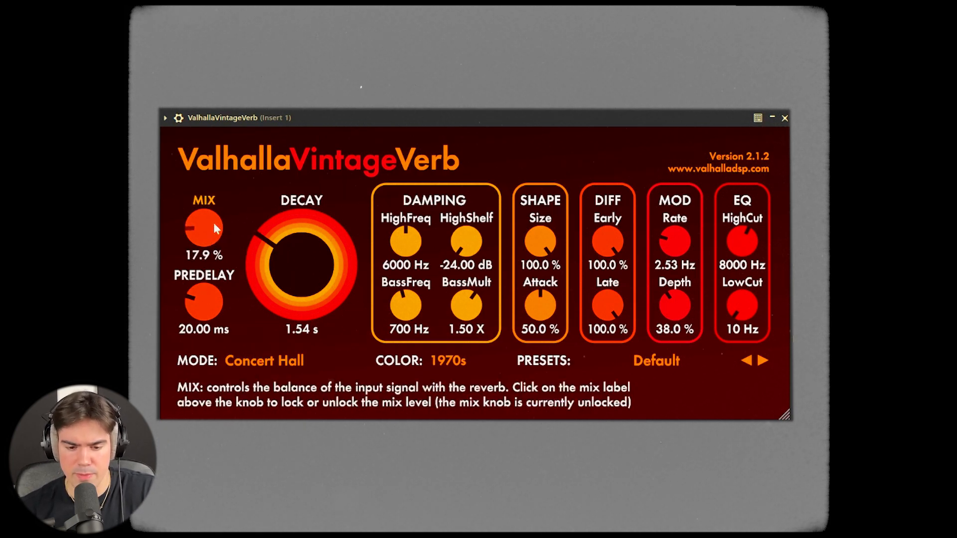
{"action": "left_click_drag", "start_coordinate": [212, 224], "coordinate": [211, 225]}
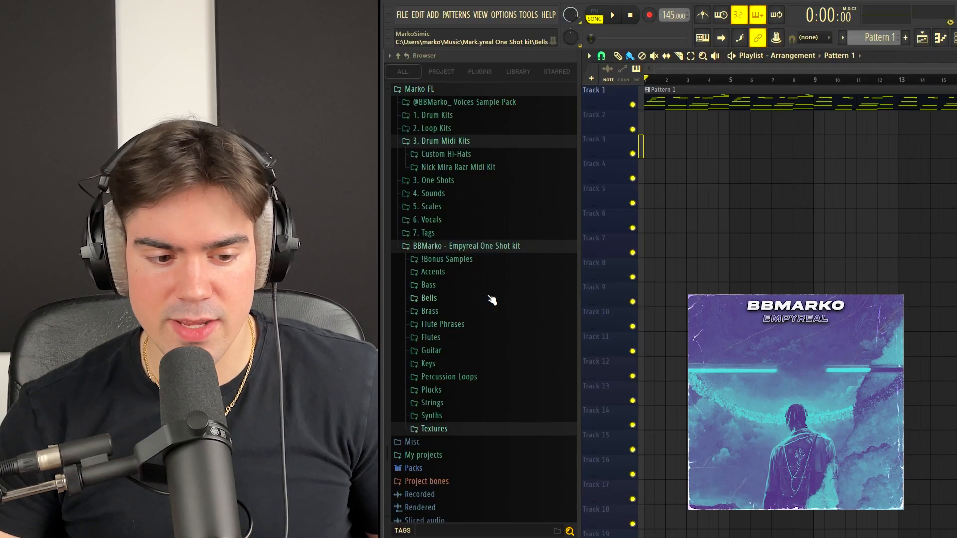
Browse the Percussion Loops folder of the BBMarko - Empyreal One Shot kit.
{"action": "scroll", "coordinate": [478, 371], "scroll_direction": "down", "scroll_amount": 3}
{"action": "left_click", "coordinate": [468, 313]}
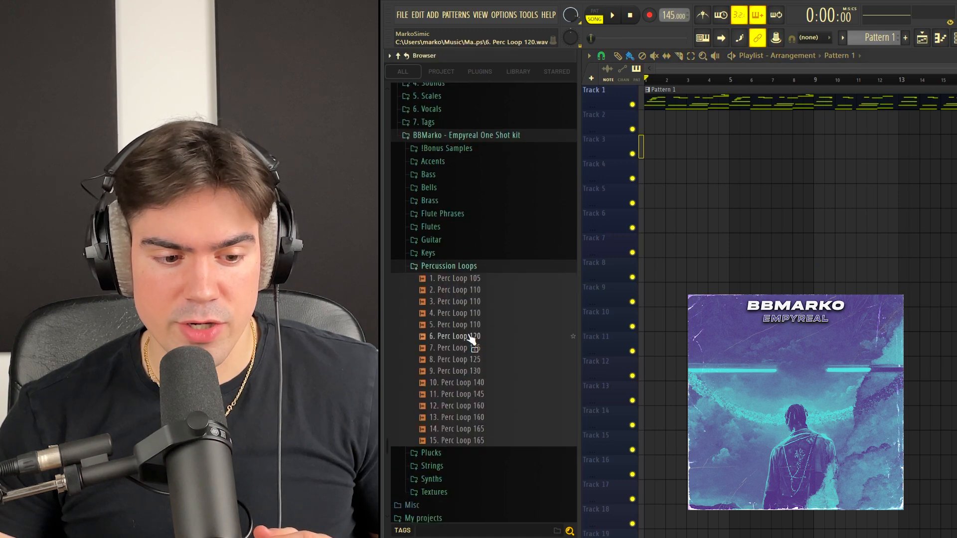
{"action": "left_click", "coordinate": [464, 254]}
{"action": "left_click", "coordinate": [454, 358]}
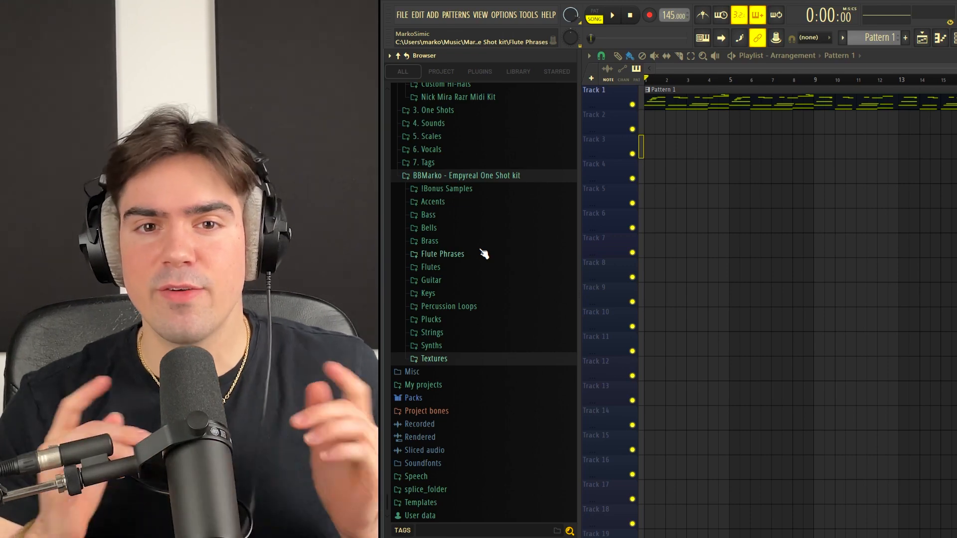
Place the 14. Perc Loop 165 sample on Track 2, fitted to bars 1 to 8, and route it to Insert 2.
{"action": "left_click", "coordinate": [449, 306]}
{"action": "left_click", "coordinate": [516, 343]}
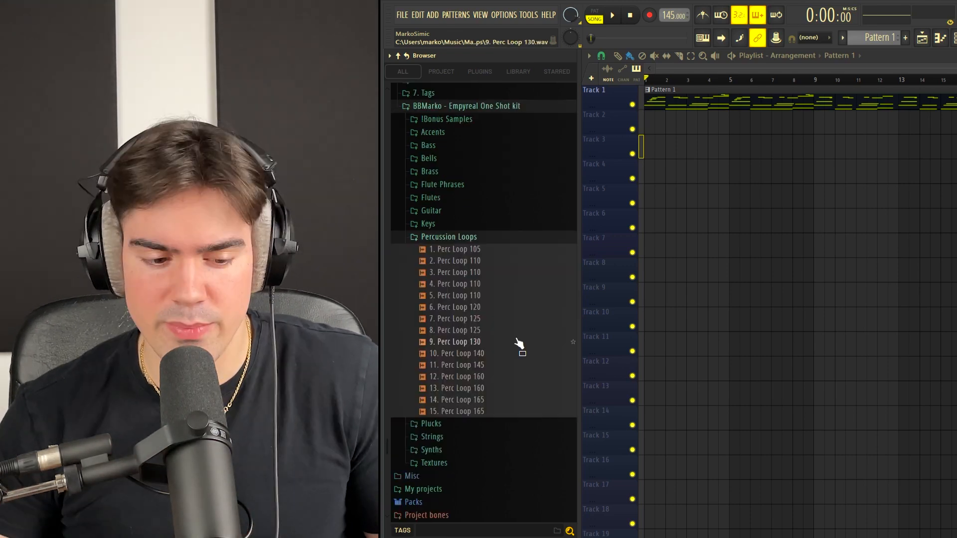
{"action": "left_click", "coordinate": [458, 402]}
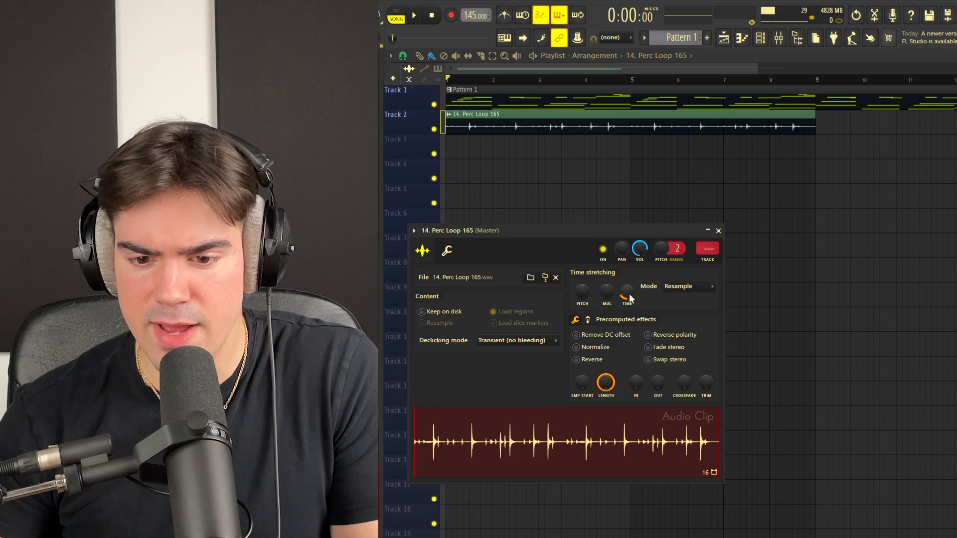
{"action": "right_click", "coordinate": [584, 294]}
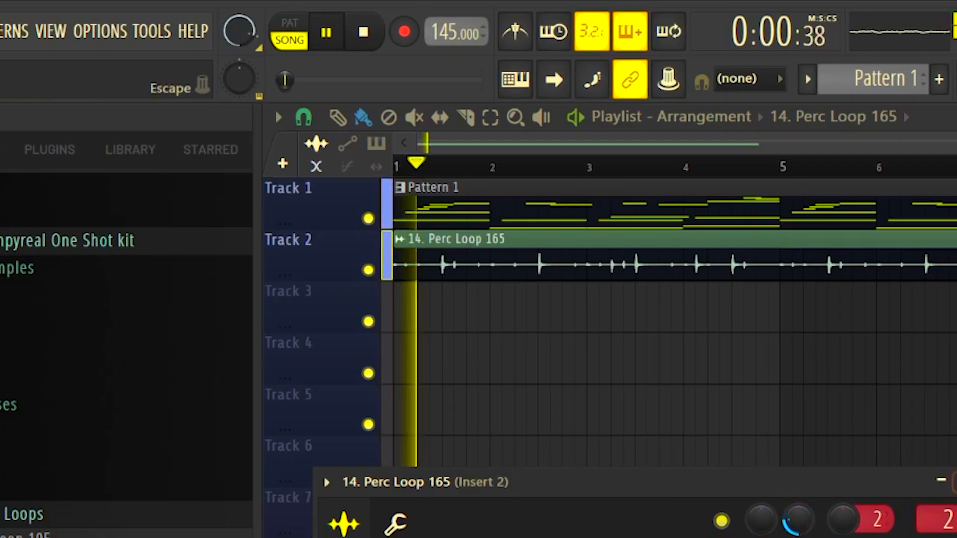
{"action": "left_click", "coordinate": [954, 481]}
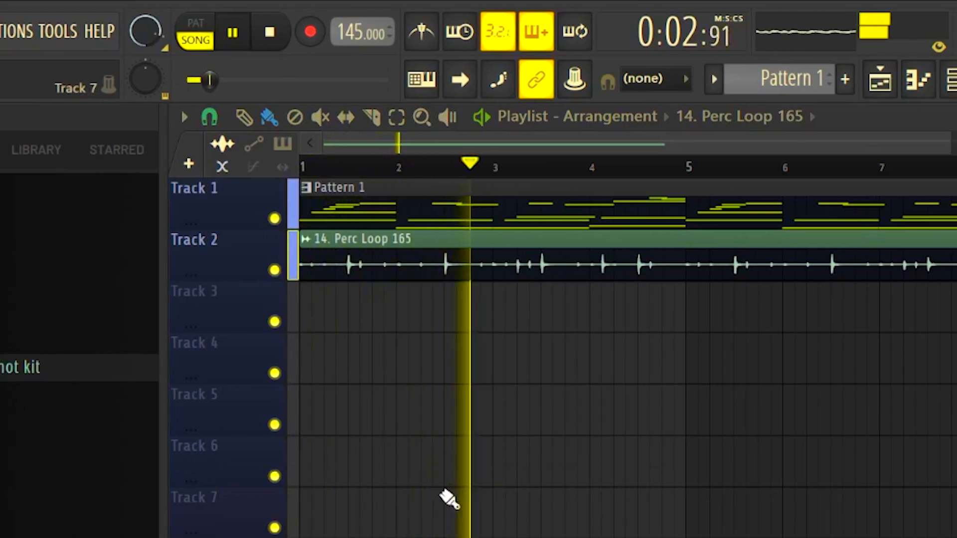
Repeat the percussion loop on Track 2 from bar 9 and add the Summer Birds [Texture] sample on Track 3.
{"action": "key", "text": "ctrl+b"}
{"action": "left_click", "coordinate": [882, 309], "text": "ctrl"}
{"action": "scroll", "coordinate": [474, 335], "scroll_direction": "down", "scroll_amount": 2}
{"action": "left_click_drag", "start_coordinate": [490, 145], "coordinate": [381, 145]}
{"action": "scroll", "coordinate": [426, 270], "scroll_direction": "up", "scroll_amount": 1}
{"action": "scroll", "coordinate": [352, 271], "scroll_direction": "up", "scroll_amount": 1}
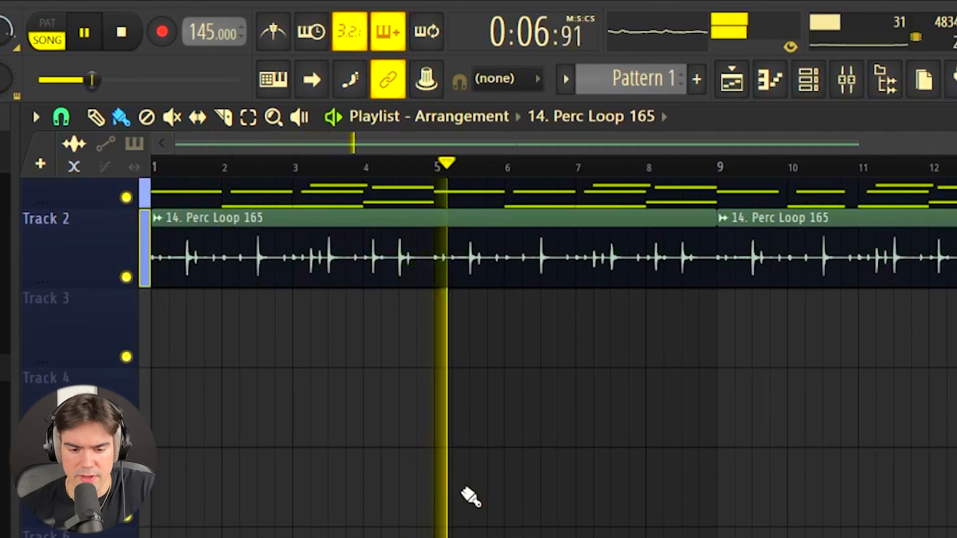
{"action": "scroll", "coordinate": [535, 496], "scroll_direction": "up", "scroll_amount": 1}
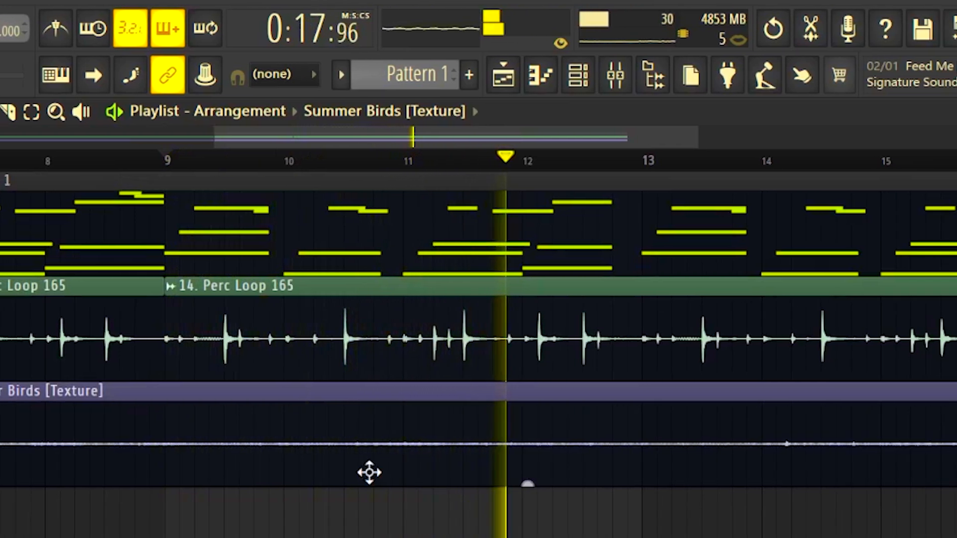
{"action": "left_click_drag", "start_coordinate": [463, 483], "coordinate": [463, 498]}
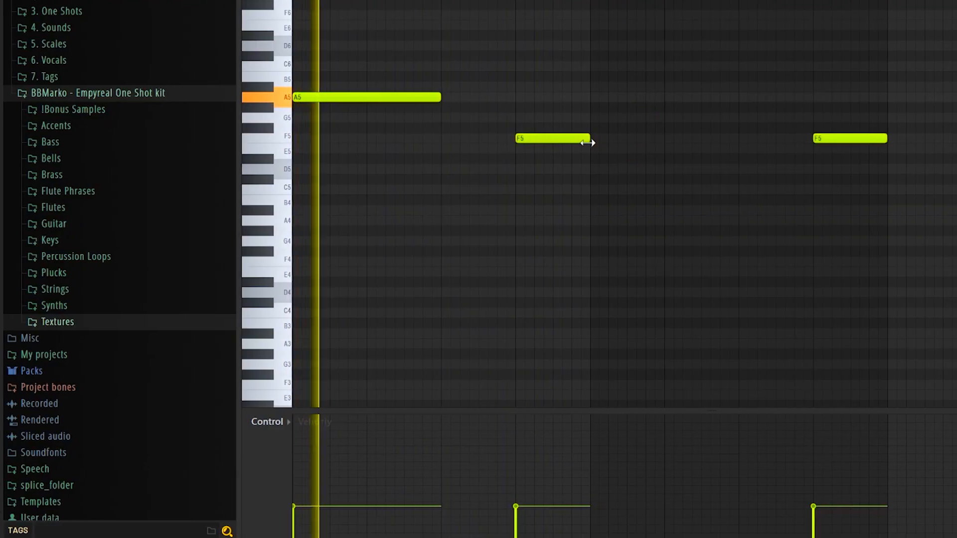
Lengthen the F5 note at bar 4 and move the F5 note at bar 8 to E5 at bar 7.
{"action": "mouse_move", "coordinate": [591, 141]}
{"action": "left_mouse_down"}
{"action": "mouse_move", "coordinate": [634, 145]}
{"action": "mouse_move", "coordinate": [587, 145]}
{"action": "left_mouse_up"}
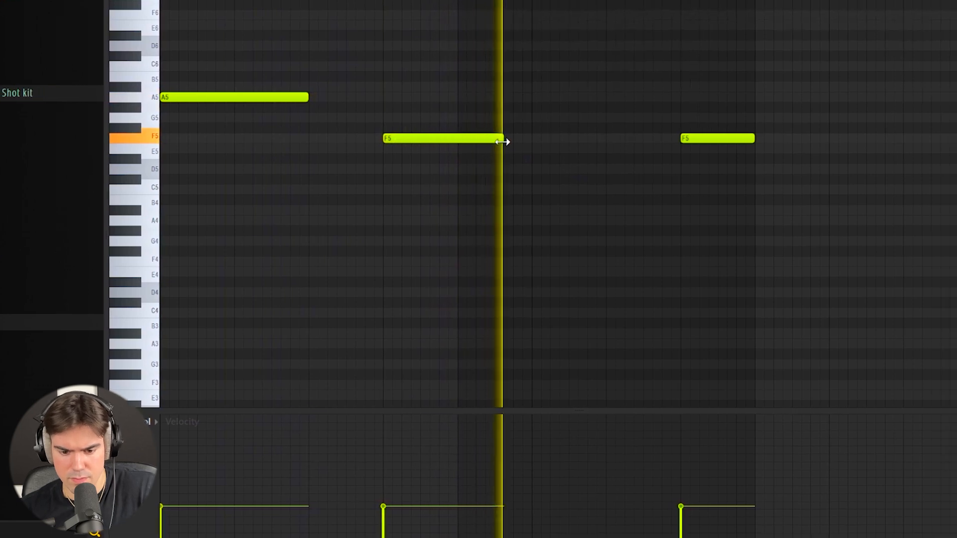
{"action": "left_click_drag", "start_coordinate": [736, 141], "coordinate": [629, 150]}
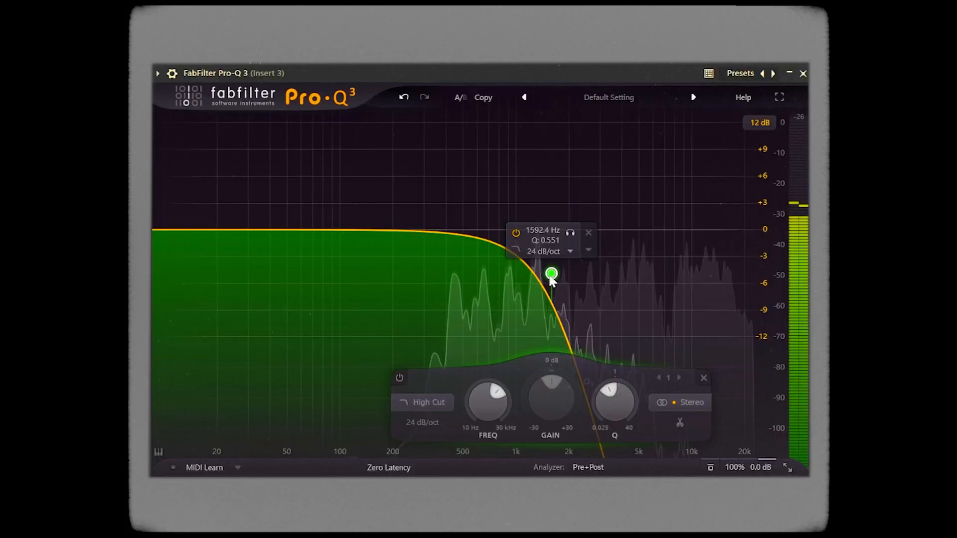
Adjust the FabFilter Pro-Q 3 high cut on Insert 3 to about 2.3 kHz with a 30 dB/oct slope and a Q of 0.382.
{"action": "left_click_drag", "start_coordinate": [553, 274], "coordinate": [577, 308]}
{"action": "scroll", "coordinate": [588, 277], "scroll_direction": "up", "scroll_amount": 1}
{"action": "scroll", "coordinate": [595, 282], "scroll_direction": "up", "scroll_amount": 1}
{"action": "scroll", "coordinate": [617, 293], "scroll_direction": "down", "scroll_amount": 2}
{"action": "scroll", "coordinate": [597, 293], "scroll_direction": "up", "scroll_amount": 1}
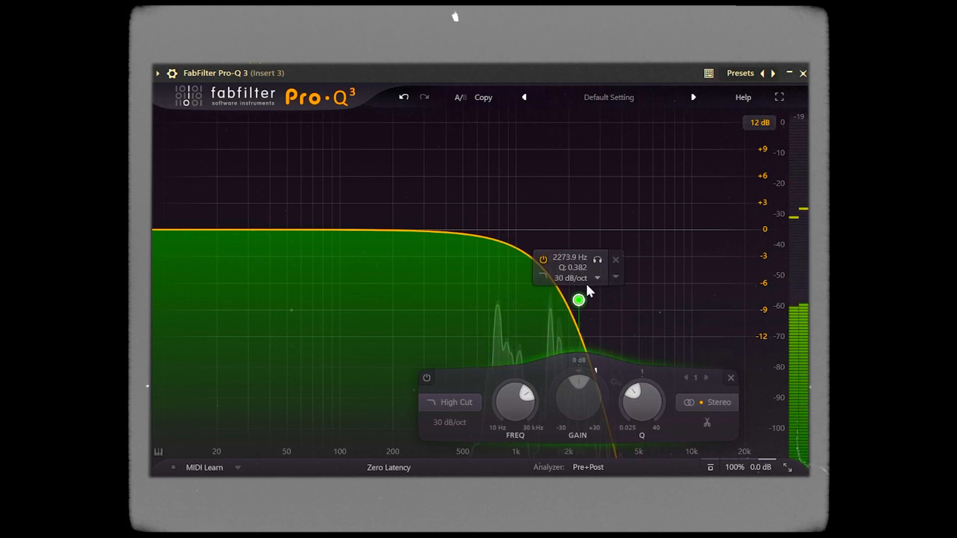
{"action": "left_click_drag", "start_coordinate": [585, 301], "coordinate": [590, 302]}
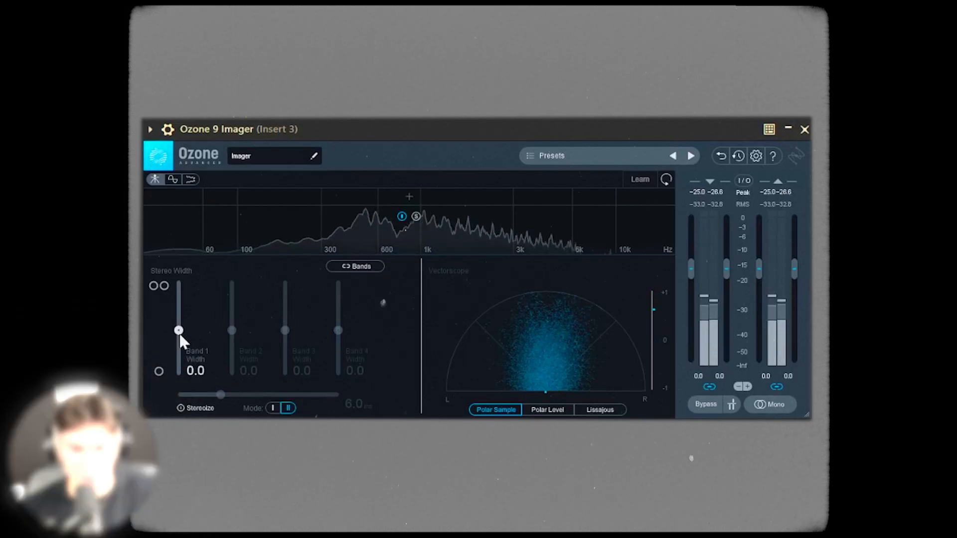
Raise the Band 1 stereo width in Ozone 9 Imager on Insert 3 to about 26.6.
{"action": "left_click_drag", "start_coordinate": [179, 333], "coordinate": [180, 328]}
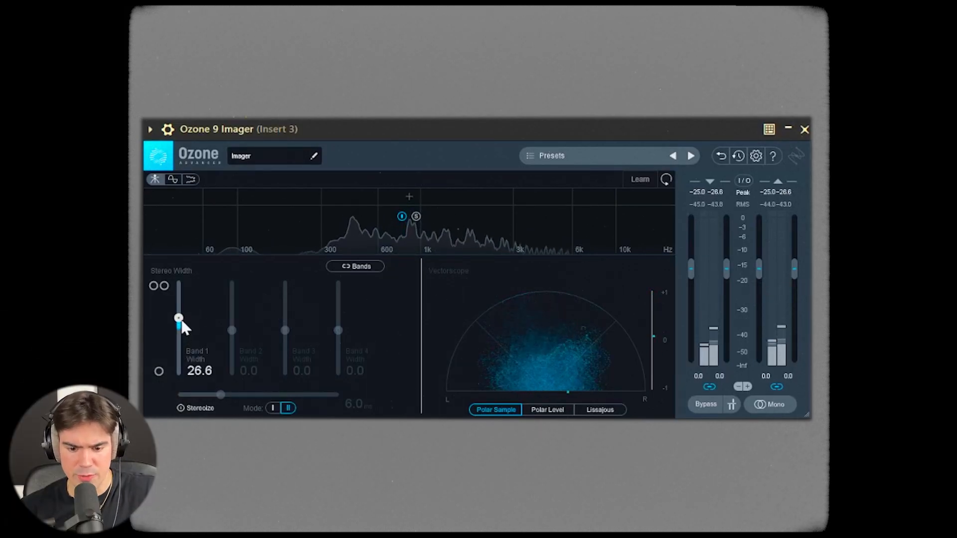
{"action": "left_click_drag", "start_coordinate": [182, 314], "coordinate": [182, 312]}
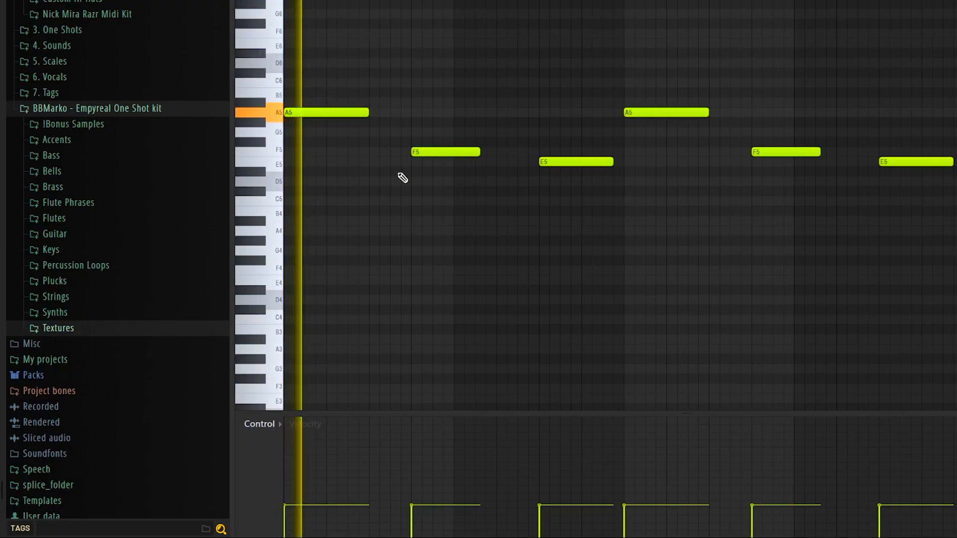
Lower the first E5 note, at bar 7, to C5 and leave the repeat's E5 as it is.
{"action": "scroll", "coordinate": [416, 24], "scroll_direction": "up", "scroll_amount": 3}
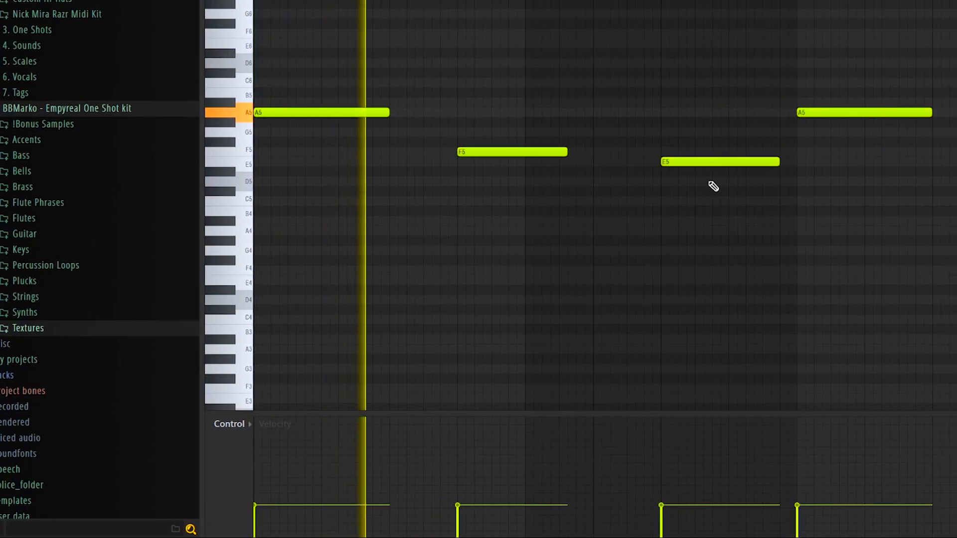
{"action": "left_click_drag", "start_coordinate": [702, 160], "coordinate": [722, 207]}
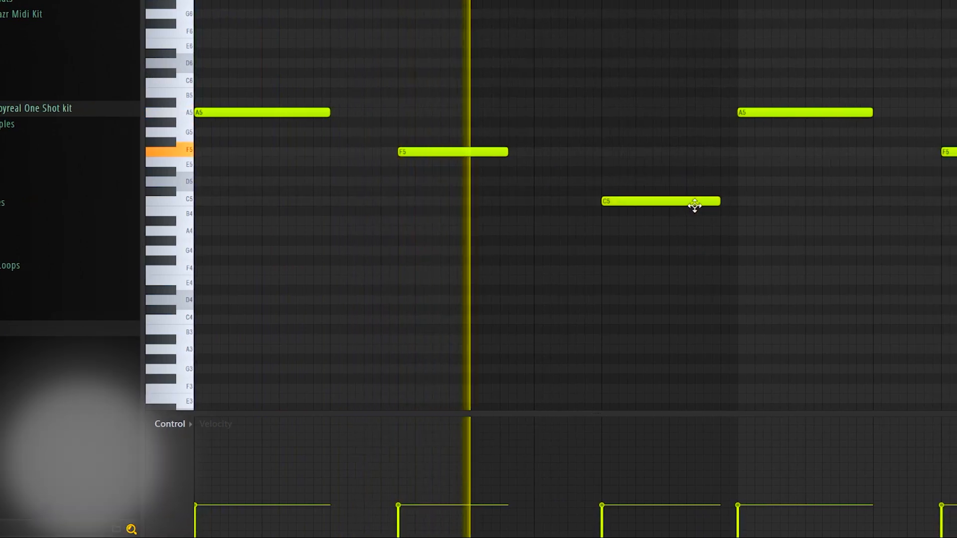
{"action": "left_click_drag", "start_coordinate": [682, 147], "coordinate": [629, 257]}
{"action": "left_click_drag", "start_coordinate": [568, 255], "coordinate": [566, 252]}
{"action": "left_click", "coordinate": [561, 234], "text": "ctrl"}
{"action": "scroll", "coordinate": [548, 207], "scroll_direction": "down", "scroll_amount": 2}
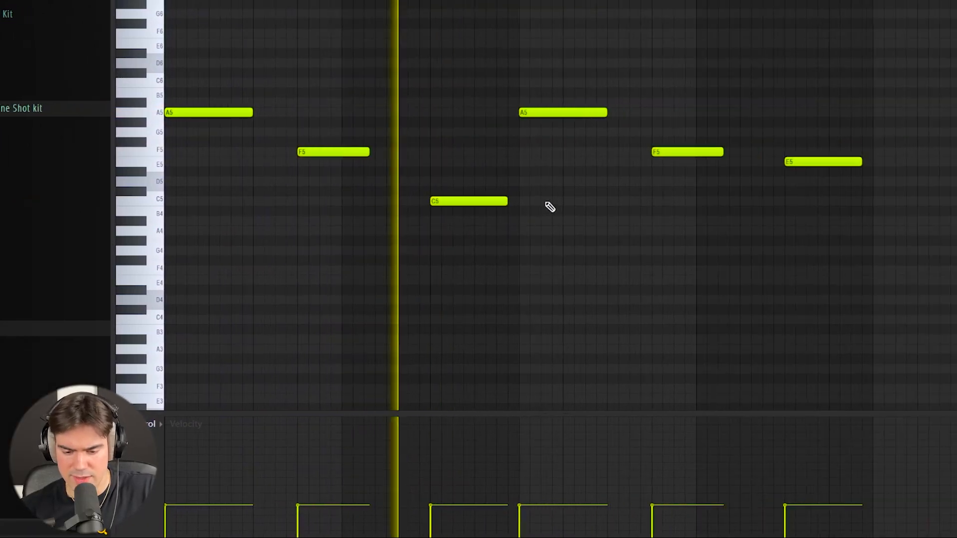
{"action": "scroll", "coordinate": [528, 212], "scroll_direction": "up", "scroll_amount": 1}
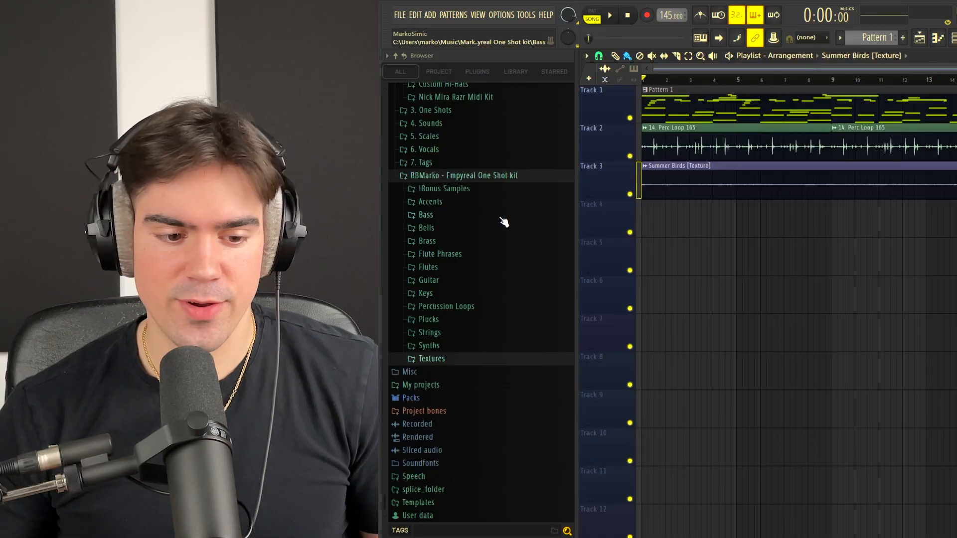
Load the Ztash D#m [Synth Bass] sample from the Empyreal kit's Bass folder into a new channel.
{"action": "left_click", "coordinate": [502, 218]}
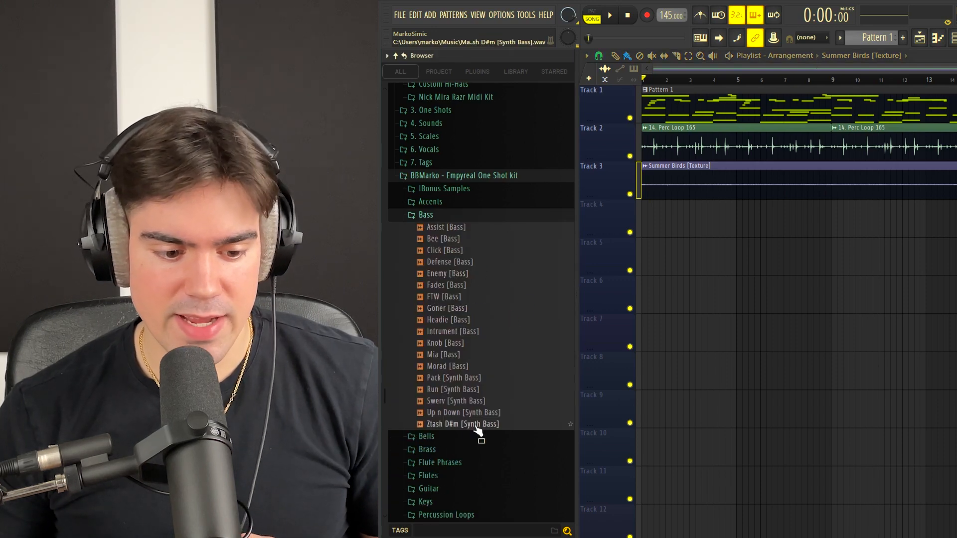
{"action": "left_click_drag", "start_coordinate": [467, 428], "coordinate": [891, 118]}
{"action": "left_click_drag", "start_coordinate": [947, 48], "coordinate": [673, 156]}
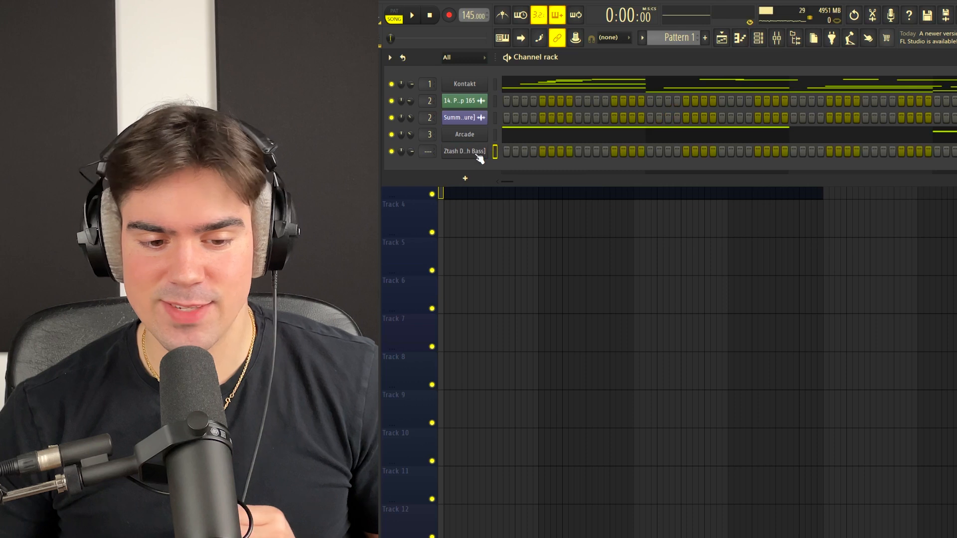
Enable the volume envelope on the Ztash D#m [Synth Bass] channel and make it cut itself using group 2.
{"action": "left_click", "coordinate": [476, 153]}
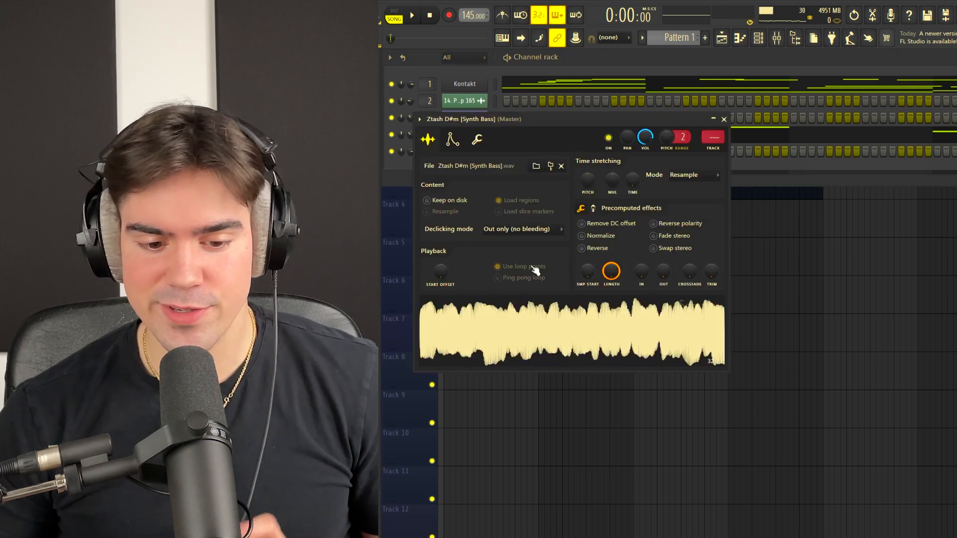
{"action": "left_click", "coordinate": [453, 141]}
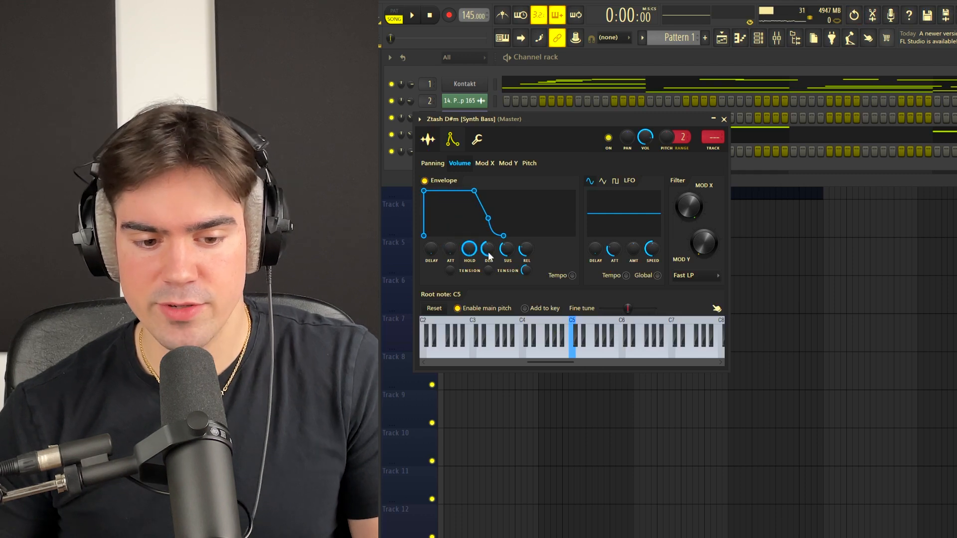
{"action": "left_click", "coordinate": [477, 140]}
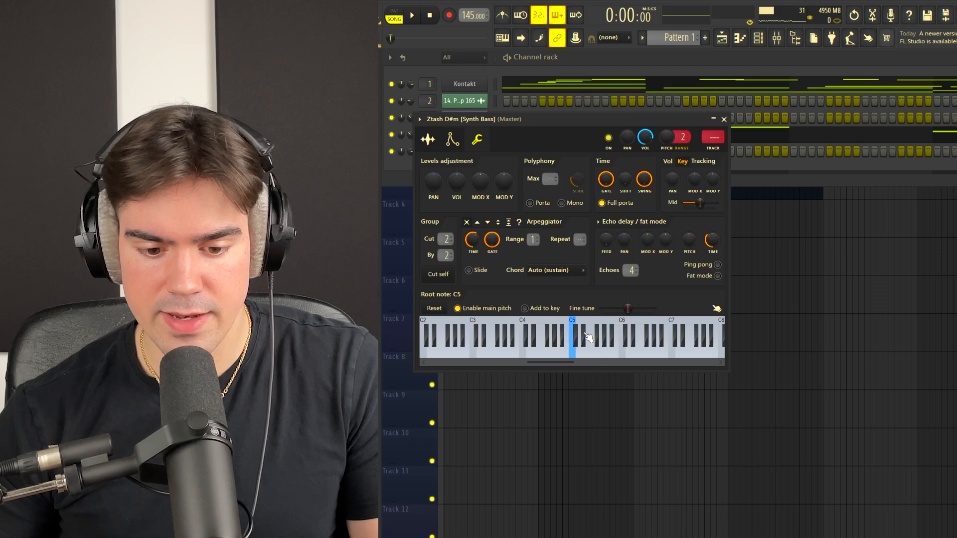
Raise the synth bass's first G4 note, at bar 2, an octave to G5 and repeat the eight-bar bass line.
{"action": "mouse_move", "coordinate": [440, 133]}
{"action": "left_mouse_down"}
{"action": "mouse_move", "coordinate": [511, 221]}
{"action": "mouse_move", "coordinate": [485, 212]}
{"action": "left_mouse_up"}
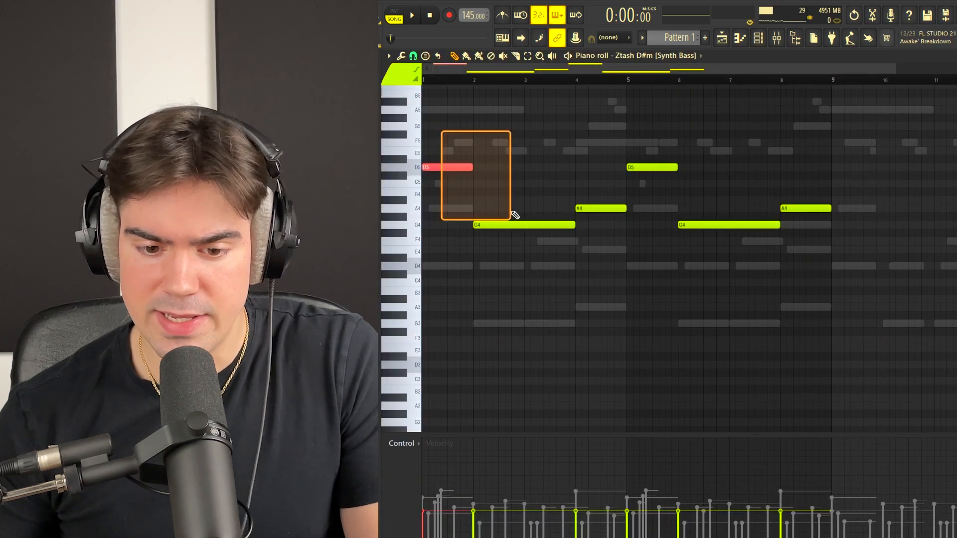
{"action": "left_click_drag", "start_coordinate": [598, 258], "coordinate": [598, 258]}
{"action": "left_click", "coordinate": [536, 241]}
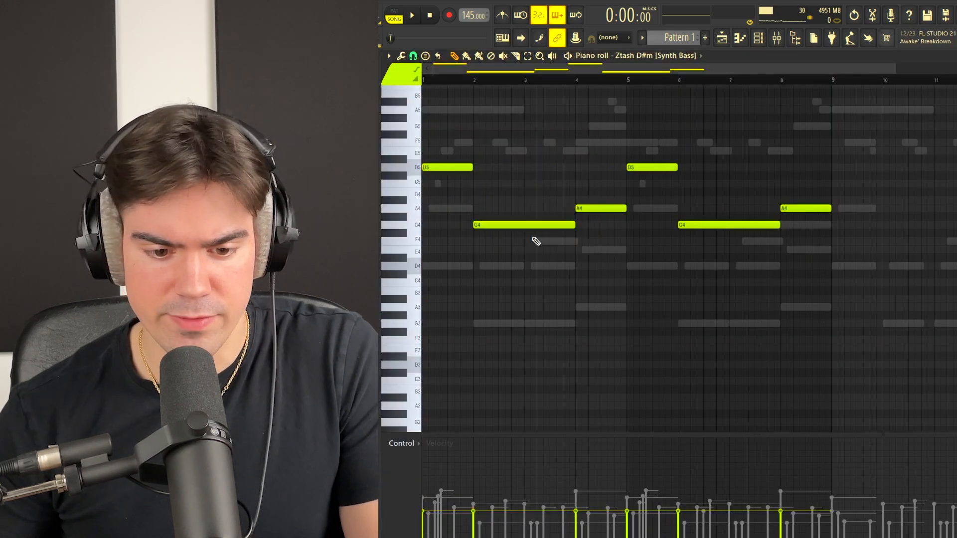
{"action": "scroll", "coordinate": [527, 261], "scroll_direction": "up", "scroll_amount": 3}
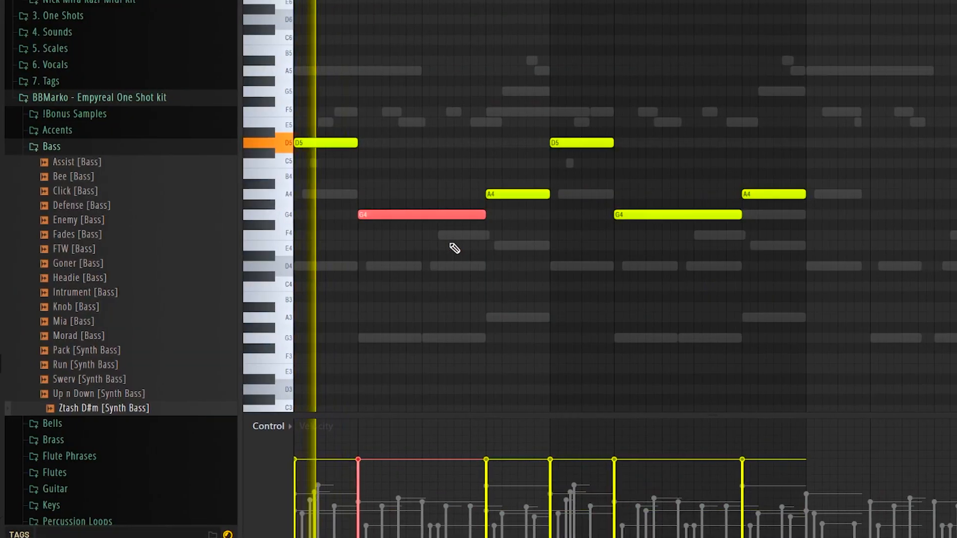
{"action": "key", "text": "ctrl+Up"}
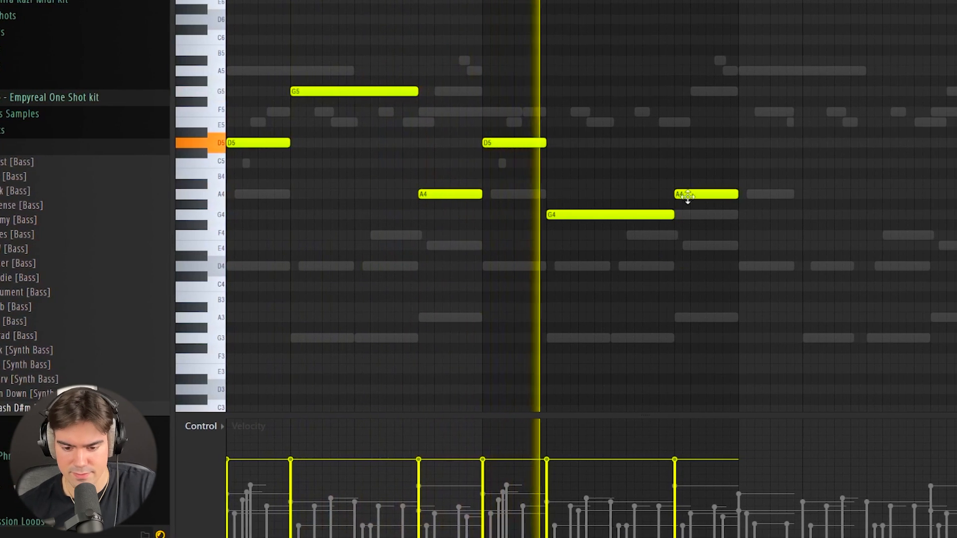
{"action": "scroll", "coordinate": [689, 201], "scroll_direction": "down", "scroll_amount": 3}
{"action": "scroll", "coordinate": [577, 254], "scroll_direction": "up", "scroll_amount": 2}
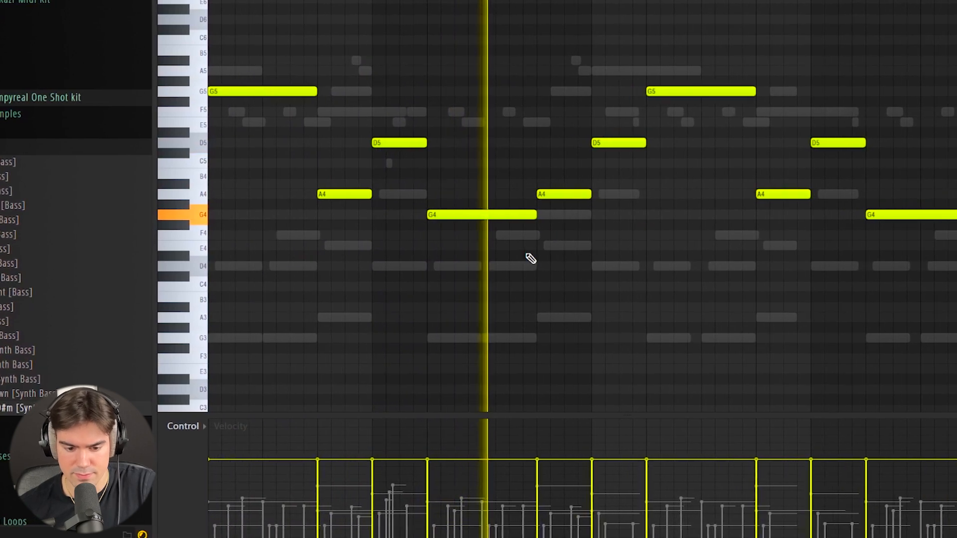
{"action": "scroll", "coordinate": [518, 250], "scroll_direction": "down", "scroll_amount": 2}
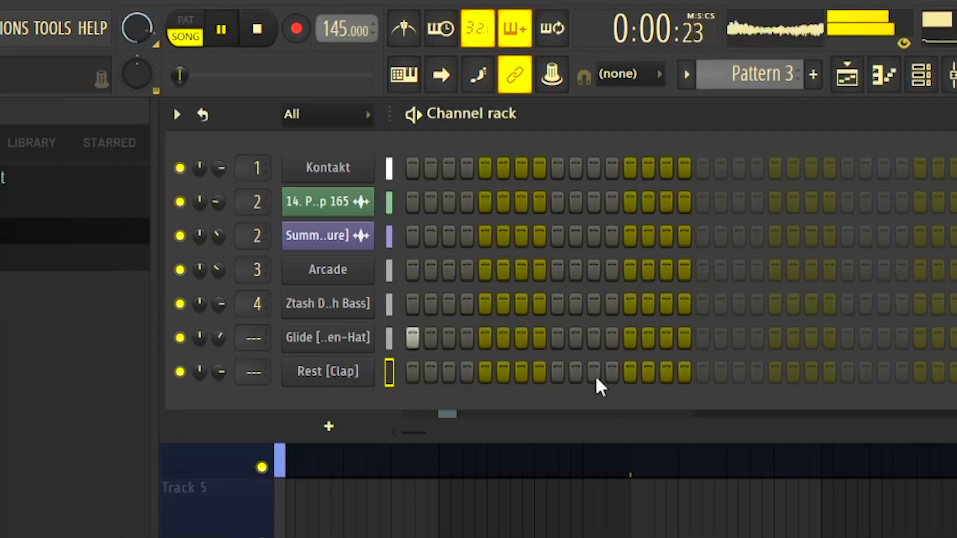
Place a Rest [Clap] hit on the ninth step of each of the first four bars and repeat them across bars 5 to 8.
{"action": "left_click", "coordinate": [557, 372]}
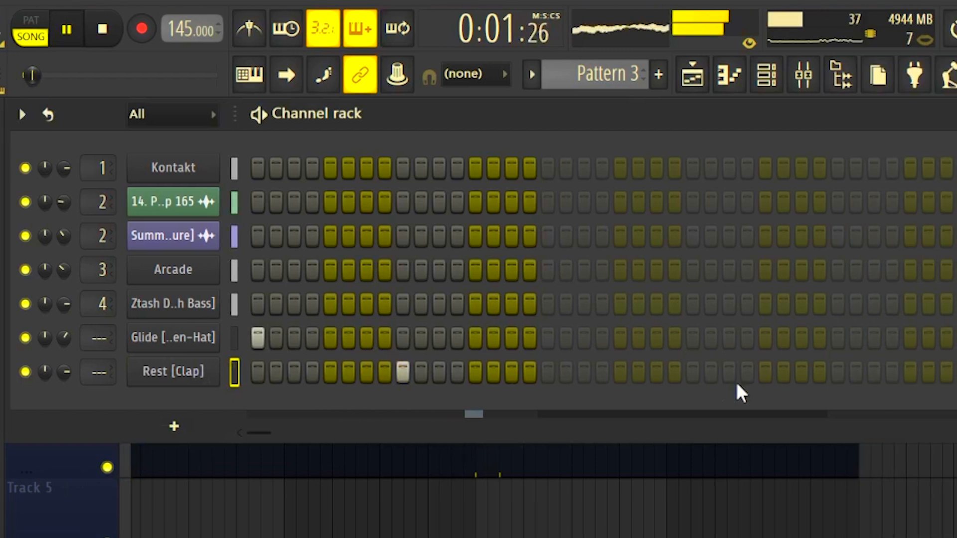
{"action": "left_click", "coordinate": [846, 371]}
{"action": "left_click", "coordinate": [838, 378]}
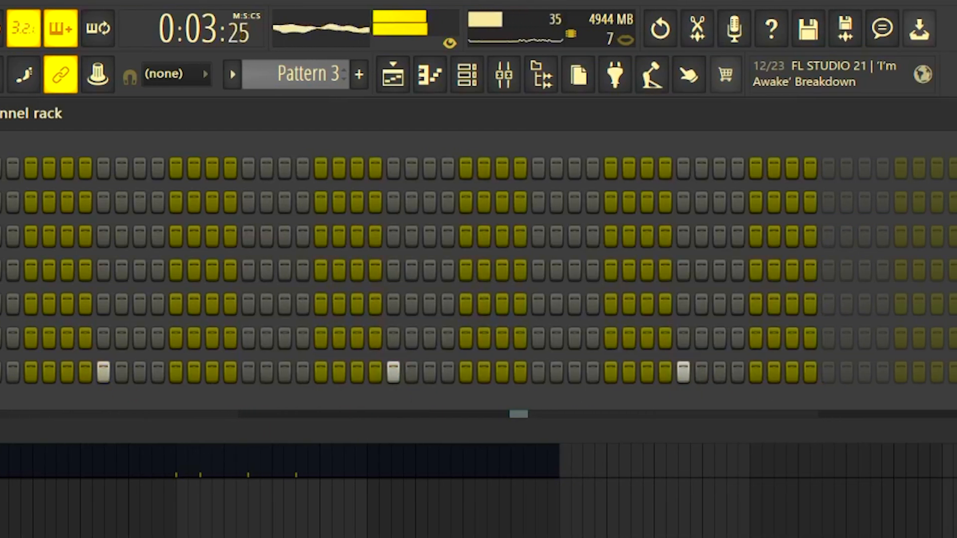
{"action": "left_click", "coordinate": [902, 373]}
{"action": "right_click", "coordinate": [2, 366]}
{"action": "left_click", "coordinate": [309, 100]}
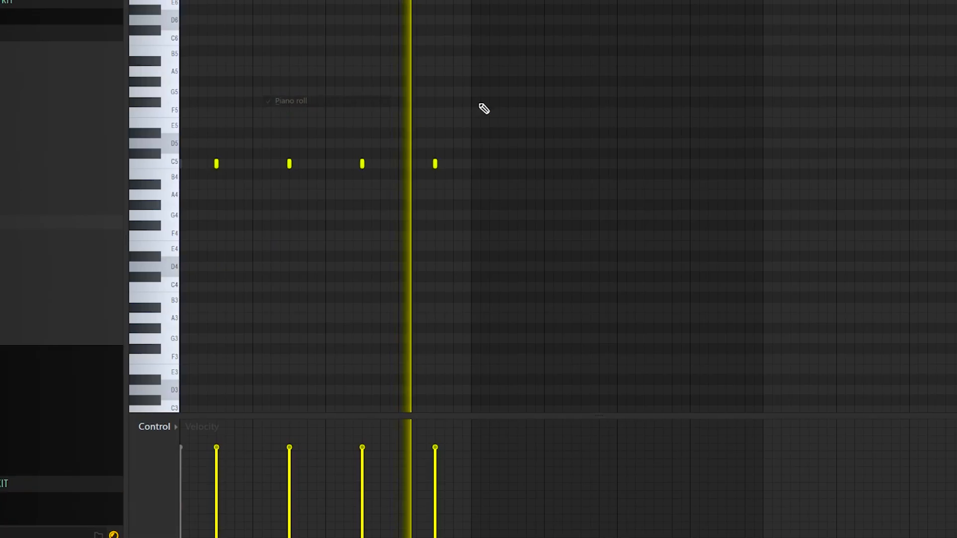
{"action": "key", "text": "ctrl+b"}
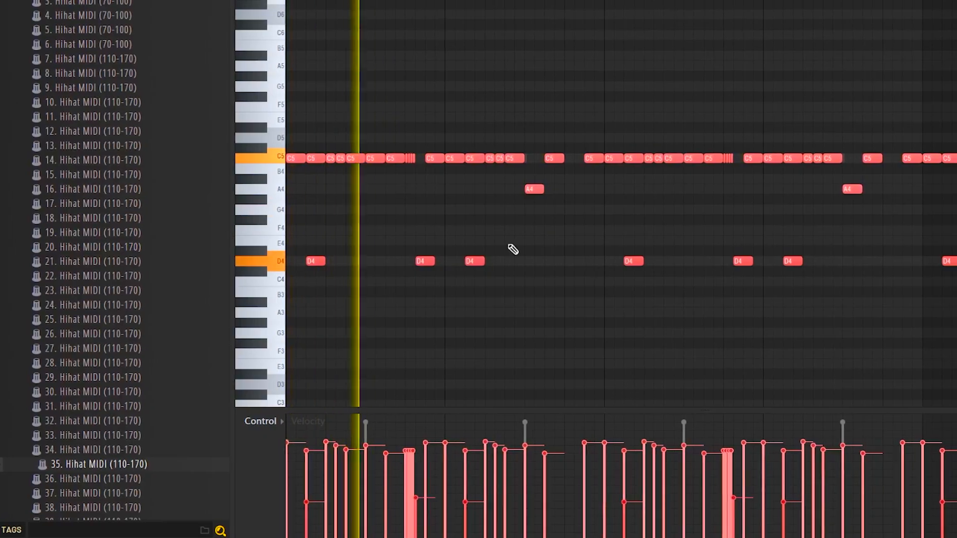
Deselect the notes from 35. Hihat MIDI (110-170) and review the hi-hat pattern across all eight bars.
{"action": "key", "text": "ctrl+d"}
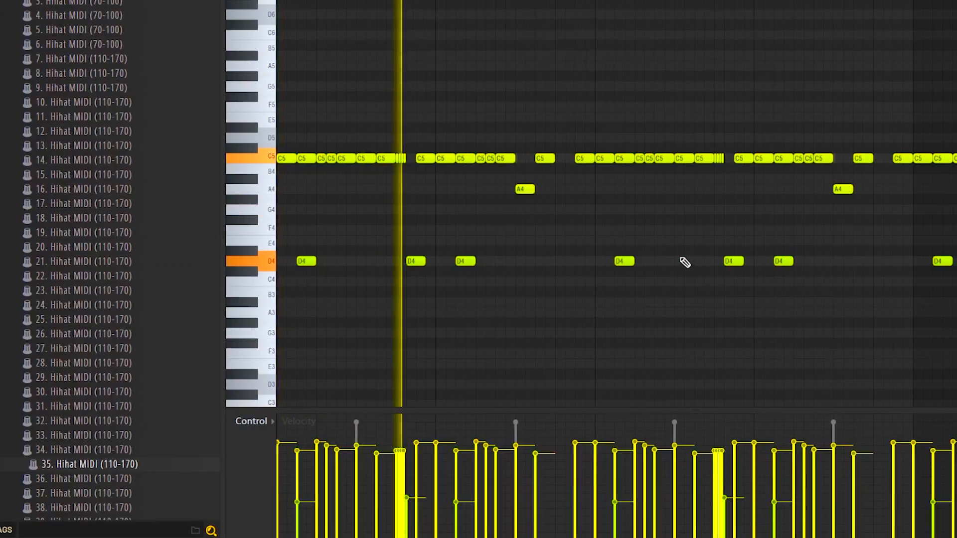
{"action": "scroll", "coordinate": [559, 280], "scroll_direction": "down", "scroll_amount": 2}
{"action": "scroll", "coordinate": [603, 249], "scroll_direction": "down", "scroll_amount": 1}
{"action": "scroll", "coordinate": [681, 198], "scroll_direction": "down", "scroll_amount": 1}
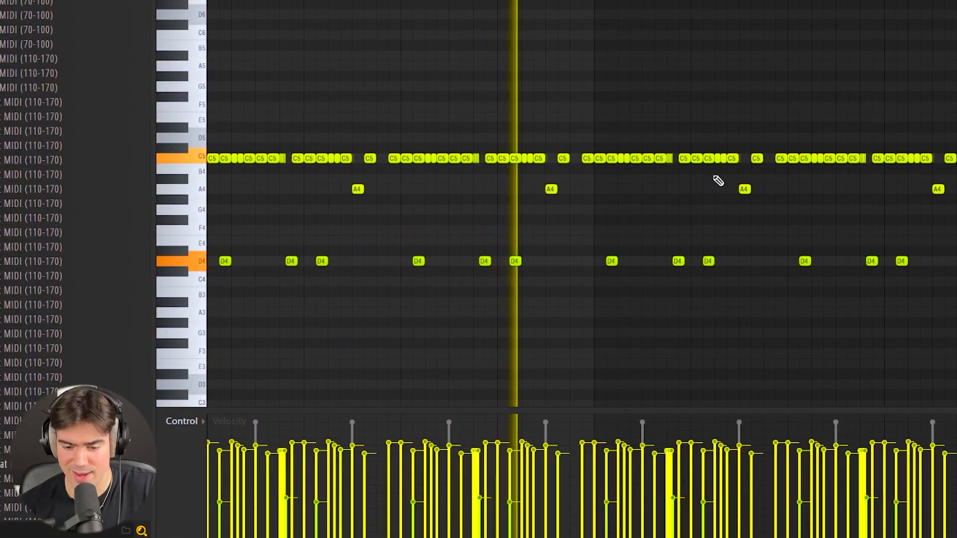
{"action": "left_click_drag", "start_coordinate": [955, 71], "coordinate": [573, 338]}
{"action": "key", "text": "ctrl+d"}
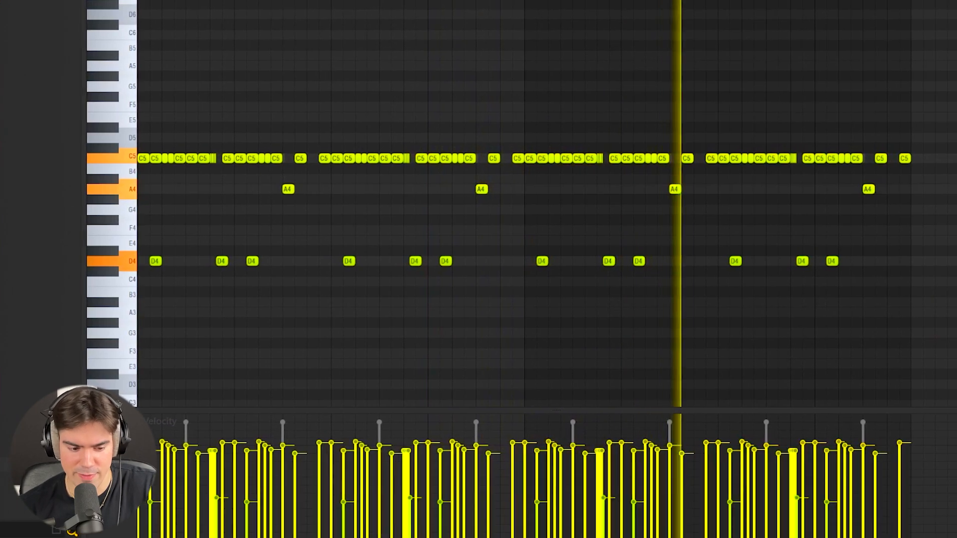
{"action": "scroll", "coordinate": [501, 189], "scroll_direction": "down", "scroll_amount": 1}
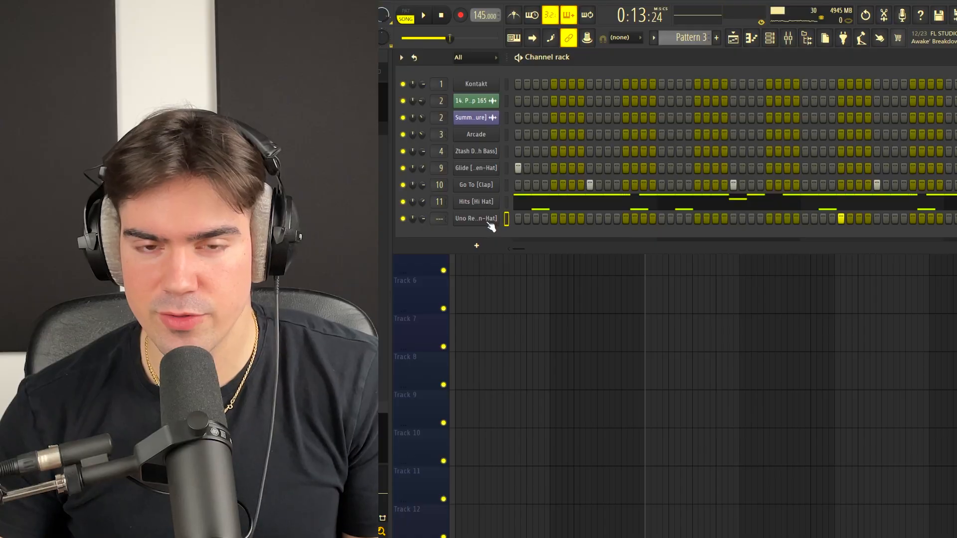
Repeat the bar 3 Uno Reverse [Open-Hat] hit in bar 7 and open the channel's miscellaneous settings.
{"action": "left_click", "coordinate": [488, 222]}
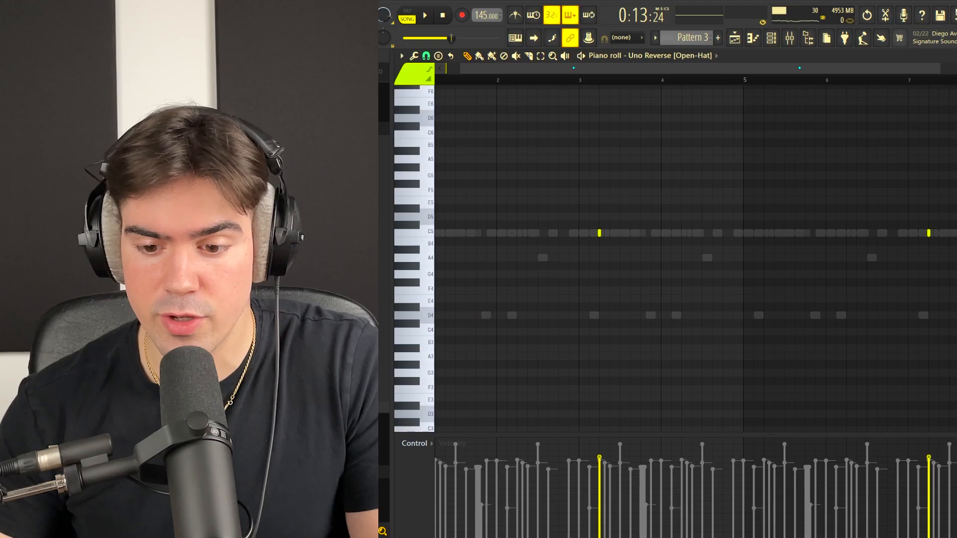
{"action": "left_click_drag", "start_coordinate": [954, 205], "coordinate": [568, 288]}
{"action": "key", "text": "ctrl+z"}
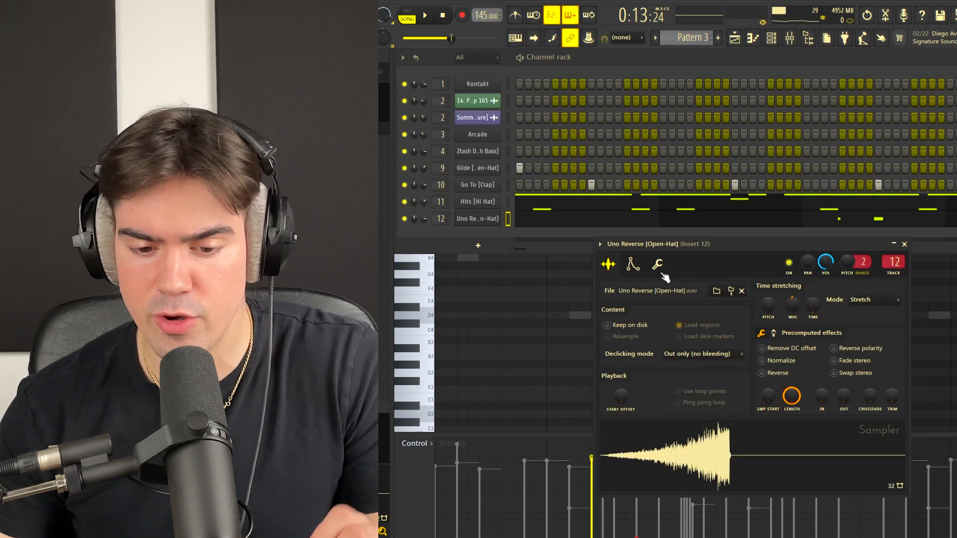
{"action": "left_click", "coordinate": [664, 267]}
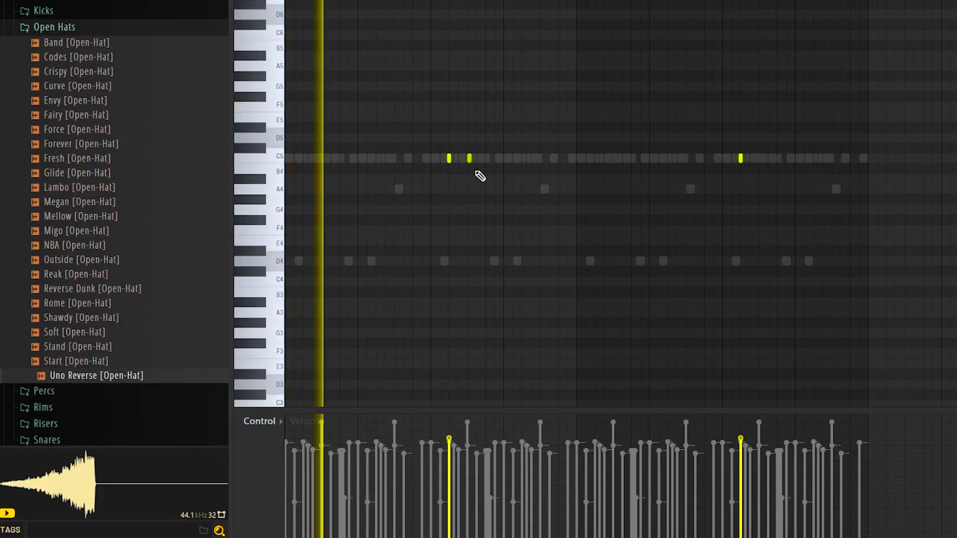
Copy the low-velocity C5 note that follows the bar 3 Uno Reverse hit to the same place in bar 7.
{"action": "left_click_drag", "start_coordinate": [636, 157], "coordinate": [744, 161]}
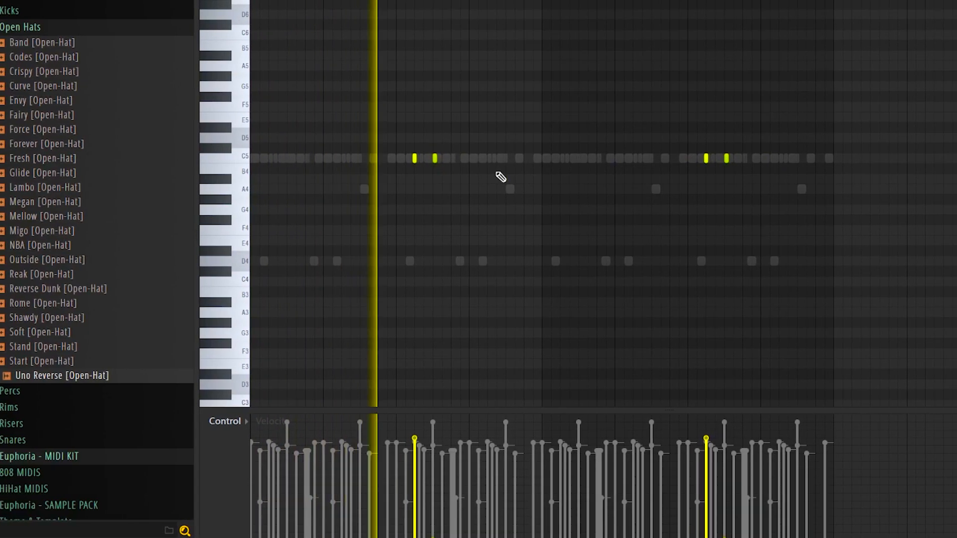
{"action": "scroll", "coordinate": [408, 192], "scroll_direction": "up", "scroll_amount": 3}
{"action": "scroll", "coordinate": [484, 175], "scroll_direction": "down", "scroll_amount": 3}
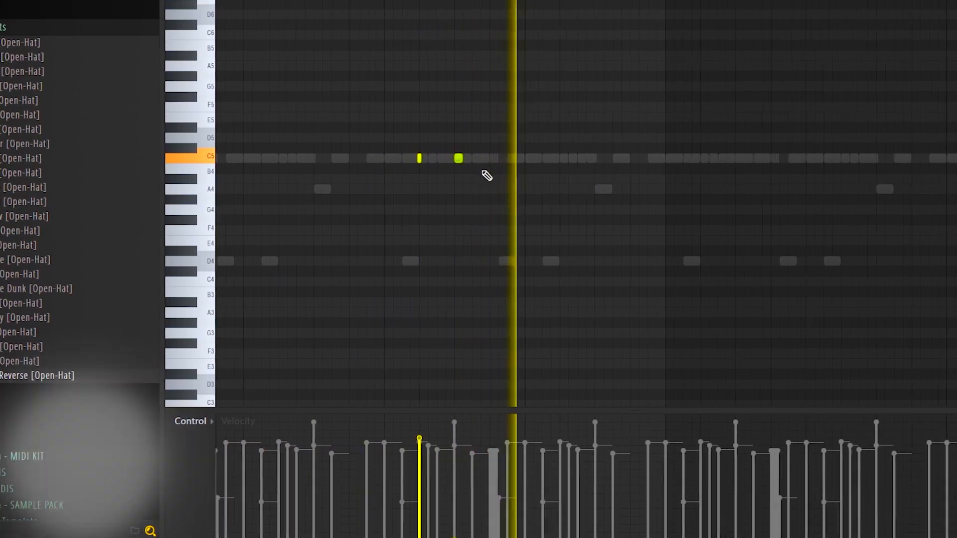
{"action": "scroll", "coordinate": [837, 177], "scroll_direction": "up", "scroll_amount": 4}
{"action": "left_click_drag", "start_coordinate": [895, 149], "coordinate": [704, 191]}
{"action": "left_click_drag", "start_coordinate": [859, 148], "coordinate": [736, 172]}
{"action": "scroll", "coordinate": [771, 184], "scroll_direction": "down", "scroll_amount": 4}
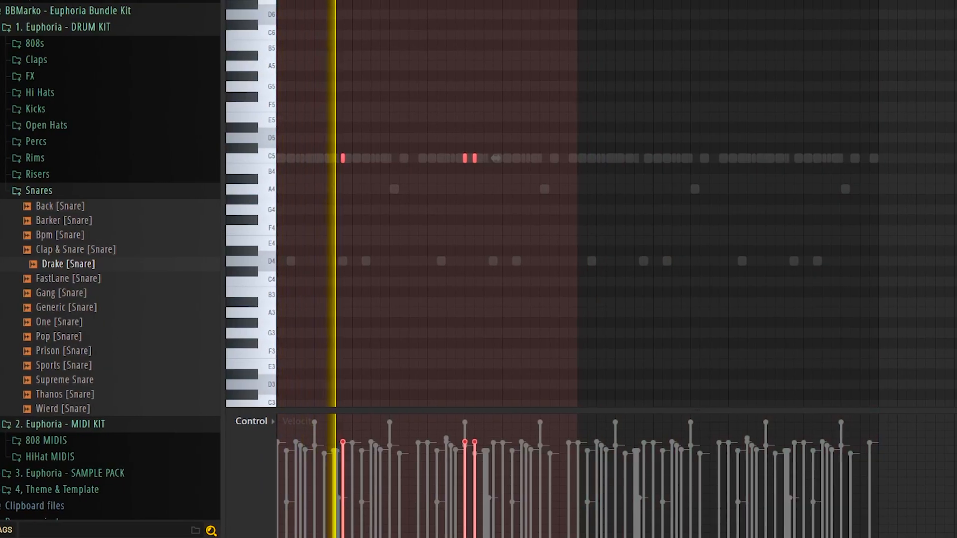
Repeat the four-bar Drake [Snare] pattern across bars 5 to 8 and lower the velocity of all its notes slightly.
{"action": "key", "text": "ctrl+b"}
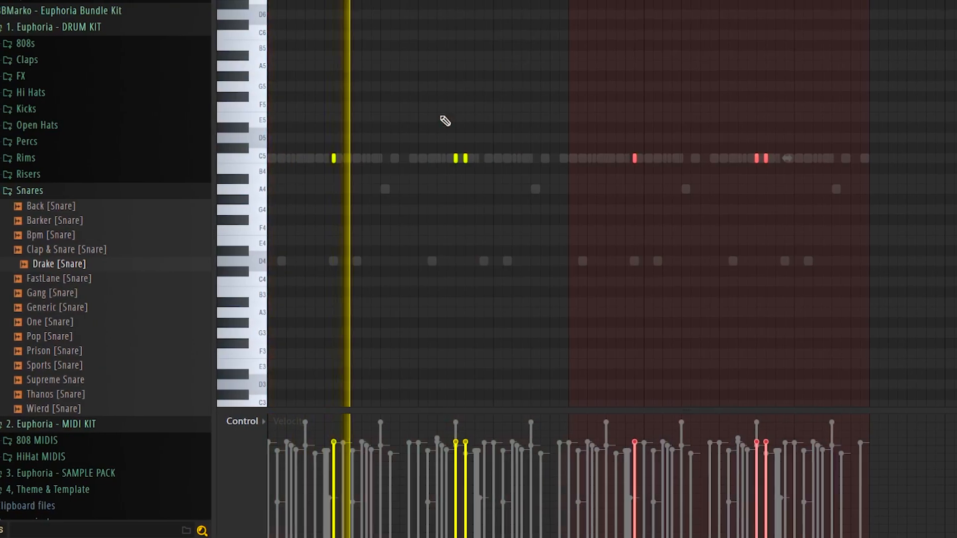
{"action": "key", "text": "ctrl+a"}
{"action": "scroll", "coordinate": [463, 157], "scroll_direction": "down", "scroll_amount": 2}
{"action": "scroll", "coordinate": [466, 157], "scroll_direction": "up", "scroll_amount": 1}
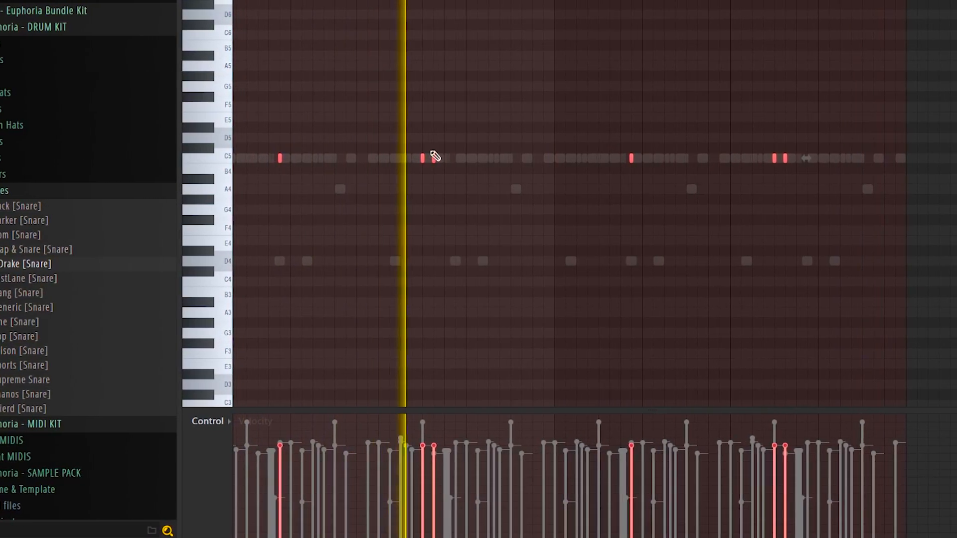
Lower the velocity of the second Drake [Snare] note in bars 3 and 7 below the other snare hits.
{"action": "scroll", "coordinate": [483, 164], "scroll_direction": "down", "scroll_amount": 2}
{"action": "scroll", "coordinate": [488, 162], "scroll_direction": "down", "scroll_amount": 1}
{"action": "mouse_move", "coordinate": [700, 144]}
{"action": "left_mouse_down"}
{"action": "mouse_move", "coordinate": [728, 183]}
{"action": "mouse_move", "coordinate": [693, 182]}
{"action": "left_mouse_up"}
{"action": "scroll", "coordinate": [697, 181], "scroll_direction": "down", "scroll_amount": 3}
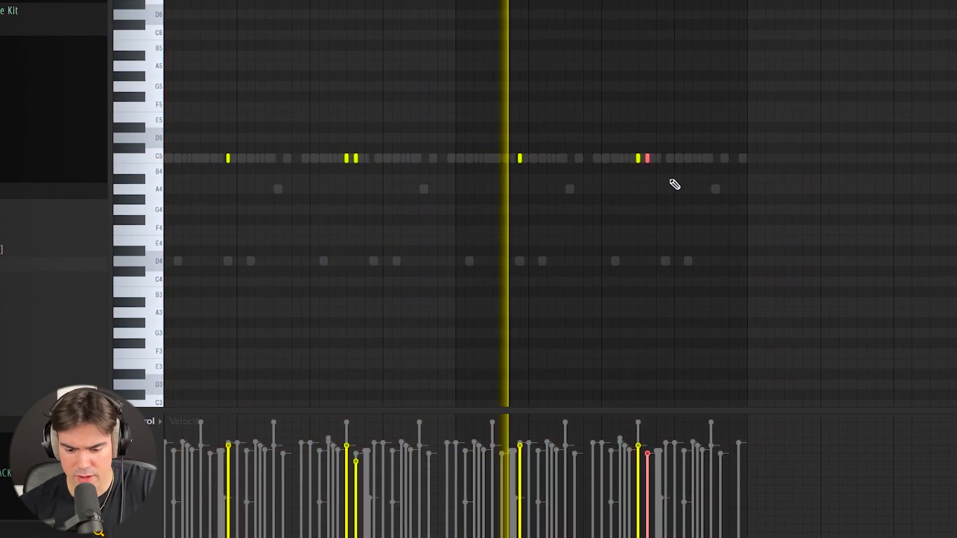
{"action": "left_click", "coordinate": [670, 182], "text": "ctrl"}
{"action": "scroll", "coordinate": [681, 163], "scroll_direction": "up", "scroll_amount": 1}
{"action": "mouse_move", "coordinate": [683, 144]}
{"action": "left_mouse_down"}
{"action": "mouse_move", "coordinate": [581, 183]}
{"action": "mouse_move", "coordinate": [547, 183]}
{"action": "left_mouse_up"}
{"action": "left_click", "coordinate": [747, 228], "text": "ctrl"}
{"action": "scroll", "coordinate": [747, 228], "scroll_direction": "down", "scroll_amount": 1}
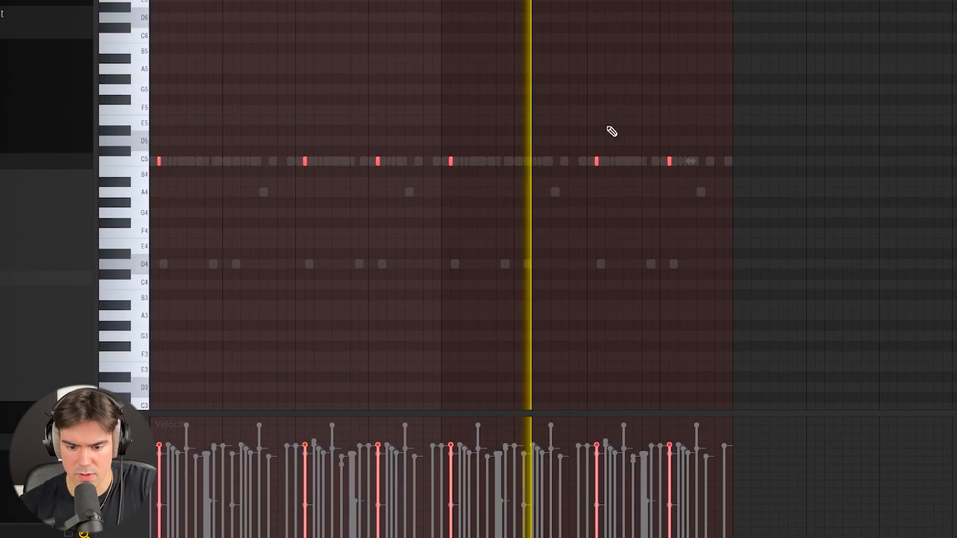
{"action": "key", "text": "ctrl+d"}
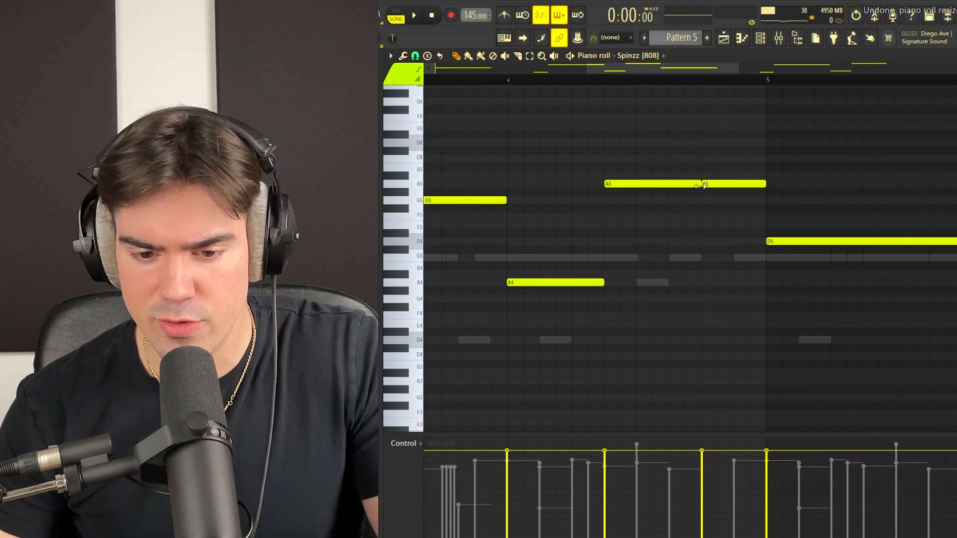
Chop the first A5 note of the Spinzz [808] in bar 4 into short repeats and delete the first eight.
{"action": "left_click", "coordinate": [687, 186]}
{"action": "left_click_drag", "start_coordinate": [682, 195], "coordinate": [604, 188]}
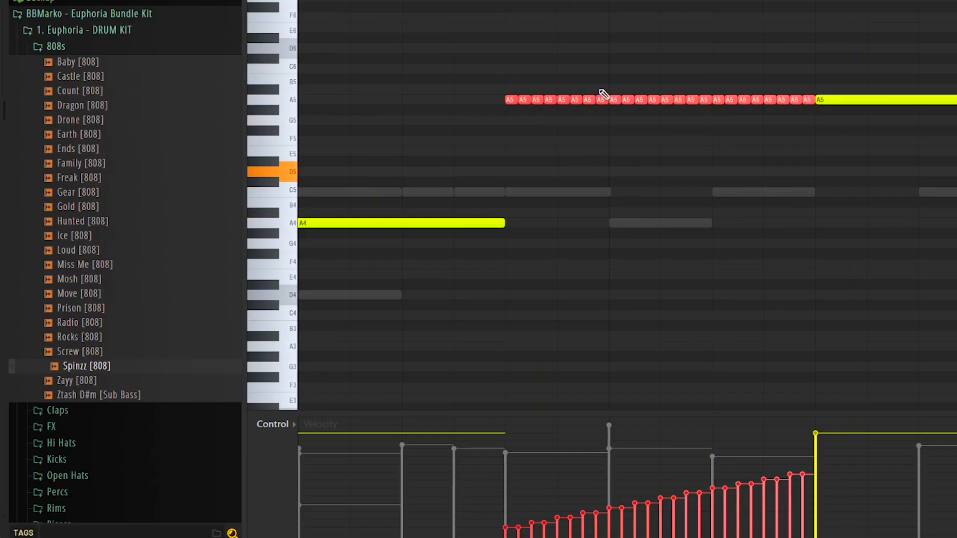
{"action": "left_click_drag", "start_coordinate": [599, 94], "coordinate": [505, 124]}
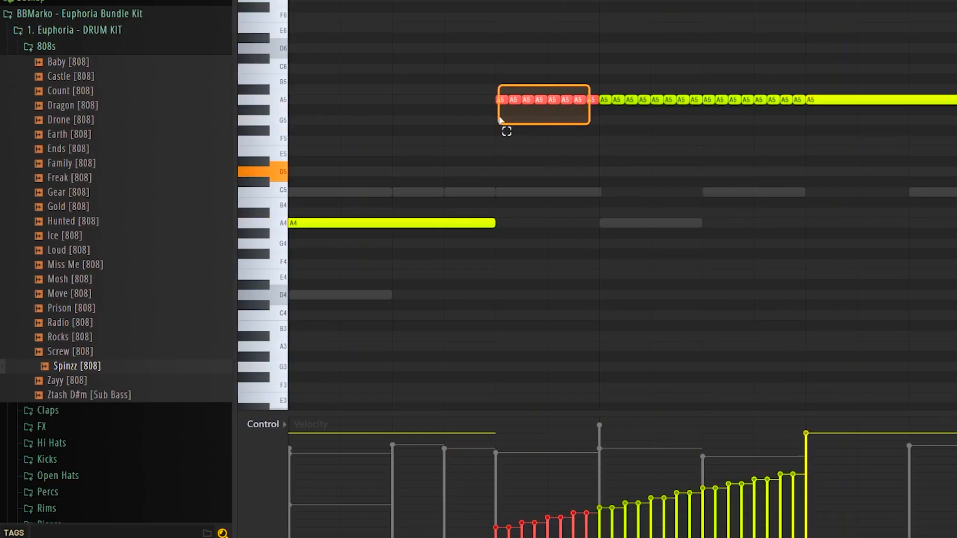
{"action": "key", "text": "Delete"}
Extend the Spinzz [808] A4 note in bar 4 up to the A5 roll and ramp the roll's velocities upward.
{"action": "left_click_drag", "start_coordinate": [500, 236], "coordinate": [581, 234]}
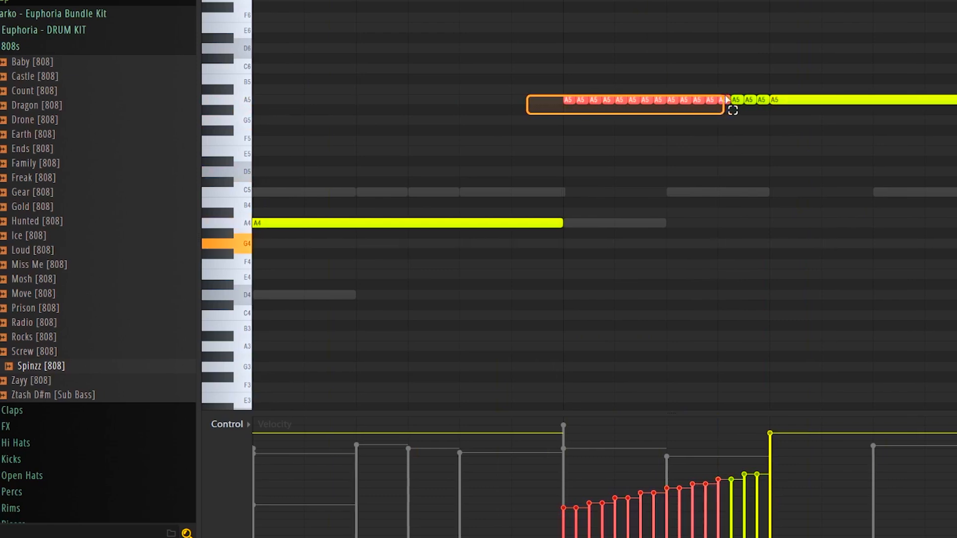
{"action": "mouse_move", "coordinate": [544, 532]}
{"action": "left_mouse_down"}
{"action": "mouse_move", "coordinate": [768, 440]}
{"action": "mouse_move", "coordinate": [764, 418]}
{"action": "left_mouse_up"}
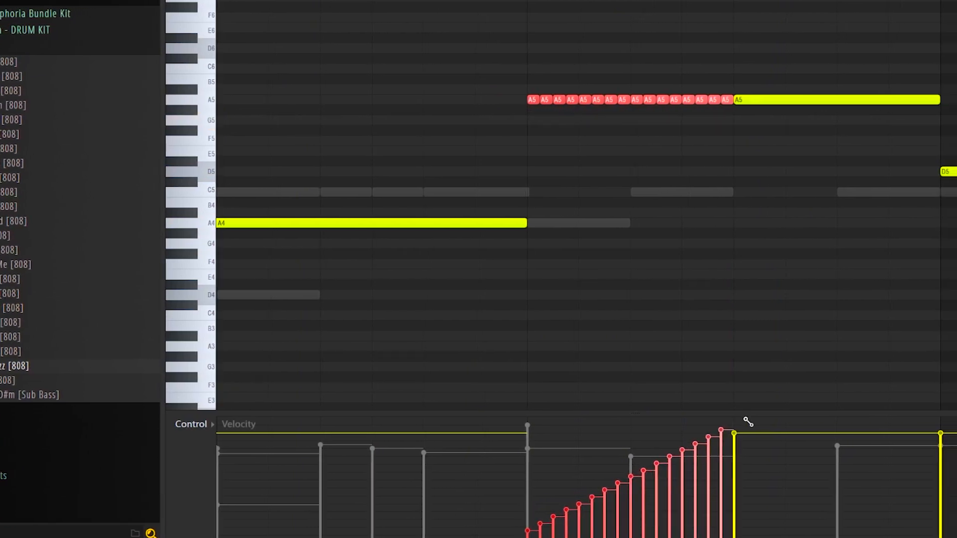
{"action": "key", "text": "space"}
{"action": "scroll", "coordinate": [630, 180], "scroll_direction": "down", "scroll_amount": 10}
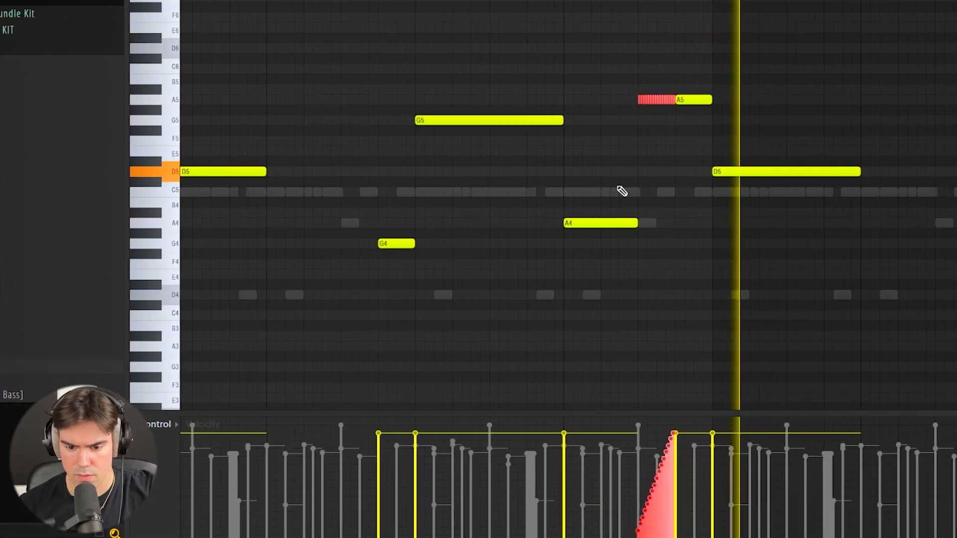
{"action": "key", "text": "ctrl+d"}
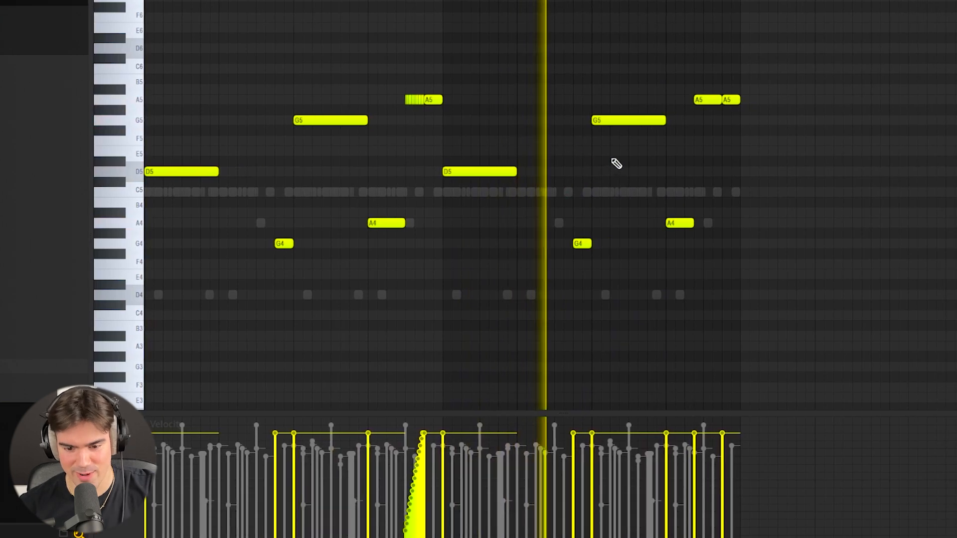
{"action": "scroll", "coordinate": [686, 137], "scroll_direction": "up", "scroll_amount": 5}
{"action": "scroll", "coordinate": [717, 107], "scroll_direction": "up", "scroll_amount": 3}
{"action": "scroll", "coordinate": [722, 96], "scroll_direction": "down", "scroll_amount": 5}
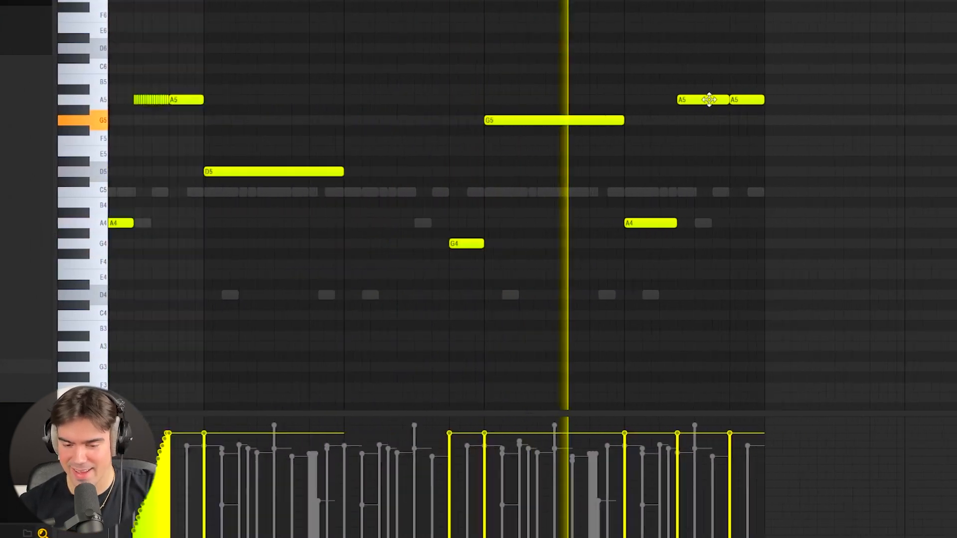
Shorten the final Spinzz [808] A5 note in bar 8, which overruns the end of the eight-bar pattern.
{"action": "scroll", "coordinate": [793, 201], "scroll_direction": "up", "scroll_amount": 1}
{"action": "scroll", "coordinate": [756, 202], "scroll_direction": "down", "scroll_amount": 2}
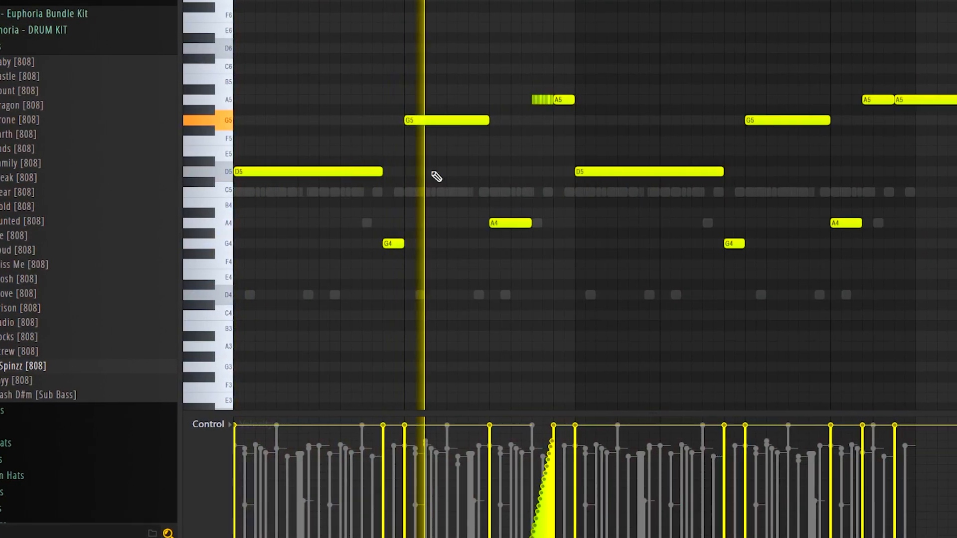
{"action": "left_click_drag", "start_coordinate": [955, 102], "coordinate": [897, 112]}
Play through the full playlist arrangement and examine how the melody, drum, 808, riser and automation clips are laid out across its sections.
{"action": "scroll", "coordinate": [503, 137], "scroll_direction": "up", "scroll_amount": 3}
{"action": "left_click_drag", "start_coordinate": [493, 85], "coordinate": [444, 130]}
{"action": "left_click", "coordinate": [405, 135], "text": "ctrl"}
{"action": "scroll", "coordinate": [498, 147], "scroll_direction": "down", "scroll_amount": 3}
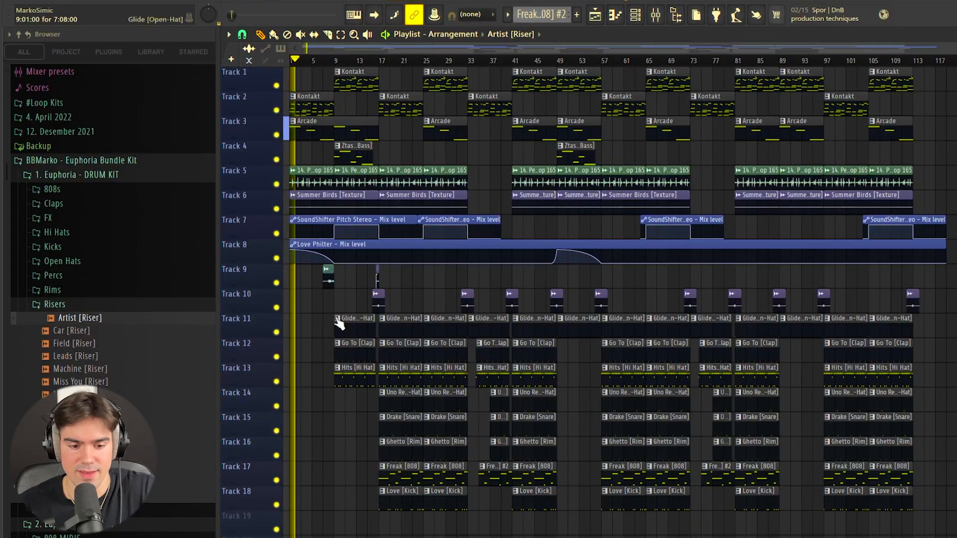
{"action": "scroll", "coordinate": [289, 212], "scroll_direction": "up", "scroll_amount": 3}
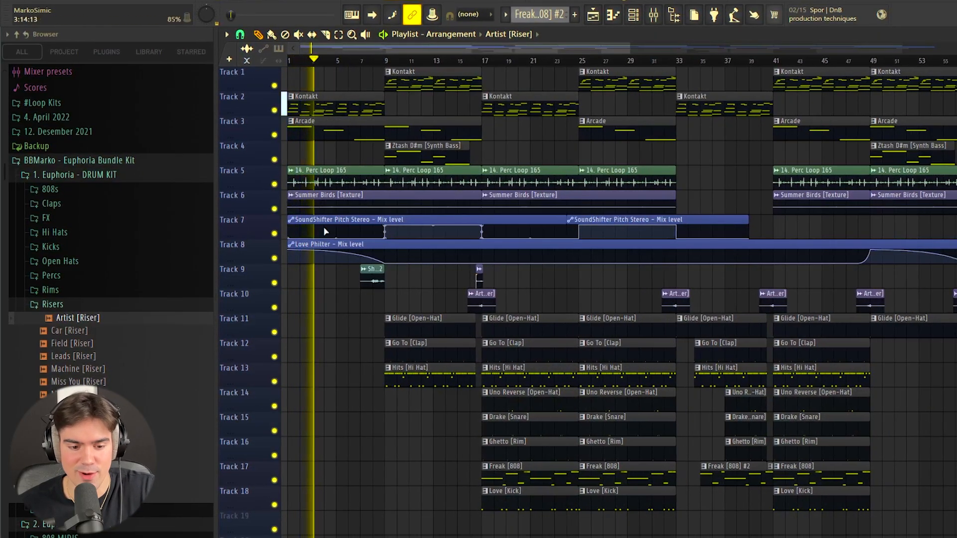
{"action": "scroll", "coordinate": [326, 299], "scroll_direction": "up", "scroll_amount": 2}
{"action": "scroll", "coordinate": [328, 302], "scroll_direction": "down", "scroll_amount": 3}
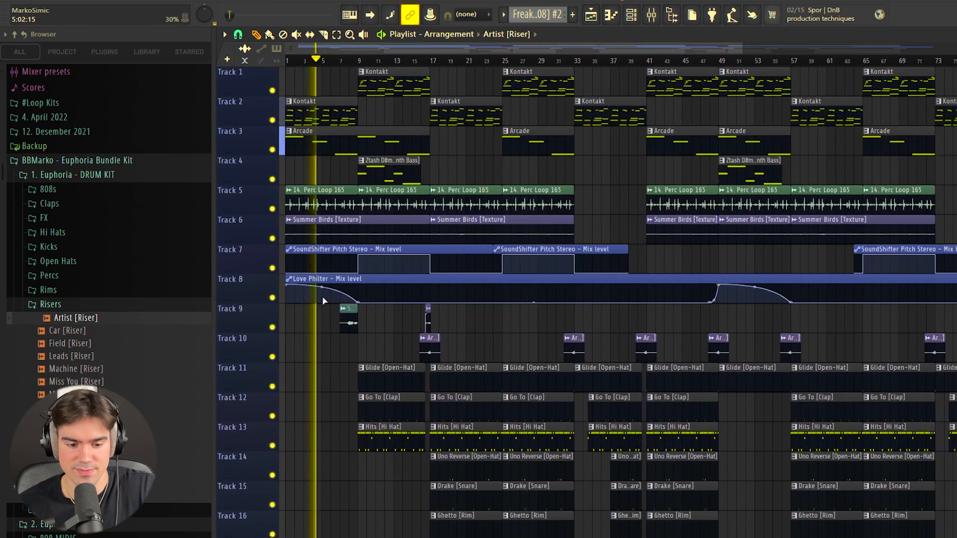
{"action": "left_click_drag", "start_coordinate": [339, 98], "coordinate": [324, 156]}
{"action": "left_click", "coordinate": [351, 166], "text": "ctrl"}
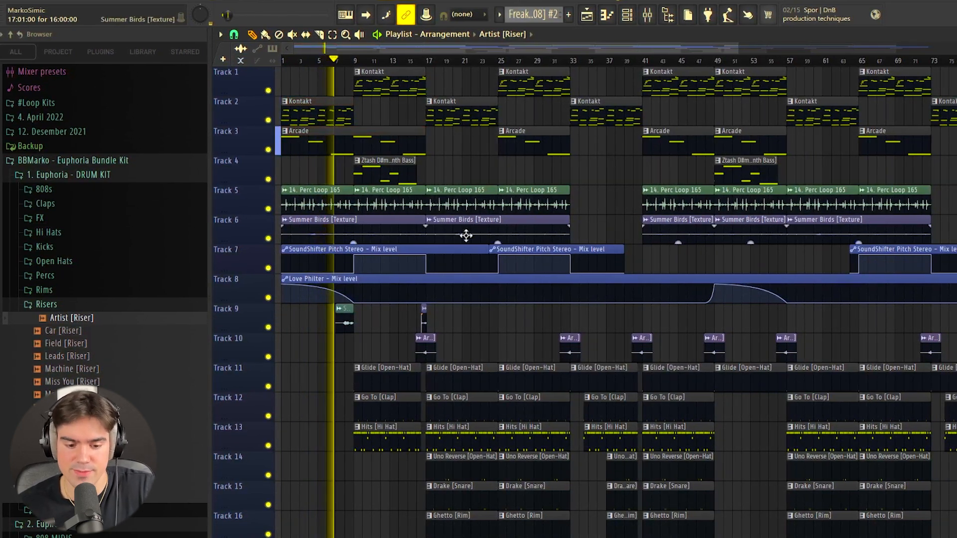
{"action": "scroll", "coordinate": [635, 333], "scroll_direction": "down", "scroll_amount": 1}
{"action": "scroll", "coordinate": [657, 323], "scroll_direction": "down", "scroll_amount": 1}
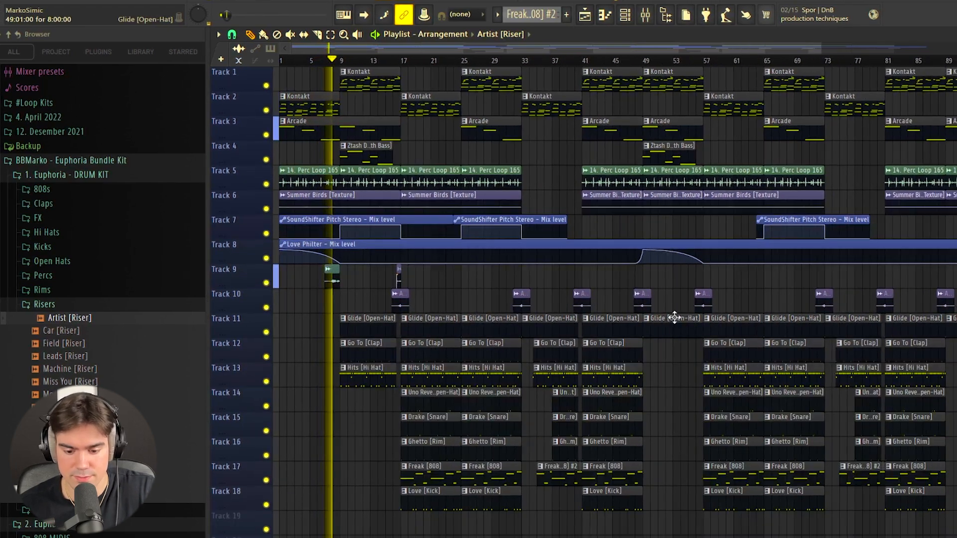
{"action": "scroll", "coordinate": [673, 318], "scroll_direction": "down", "scroll_amount": 1}
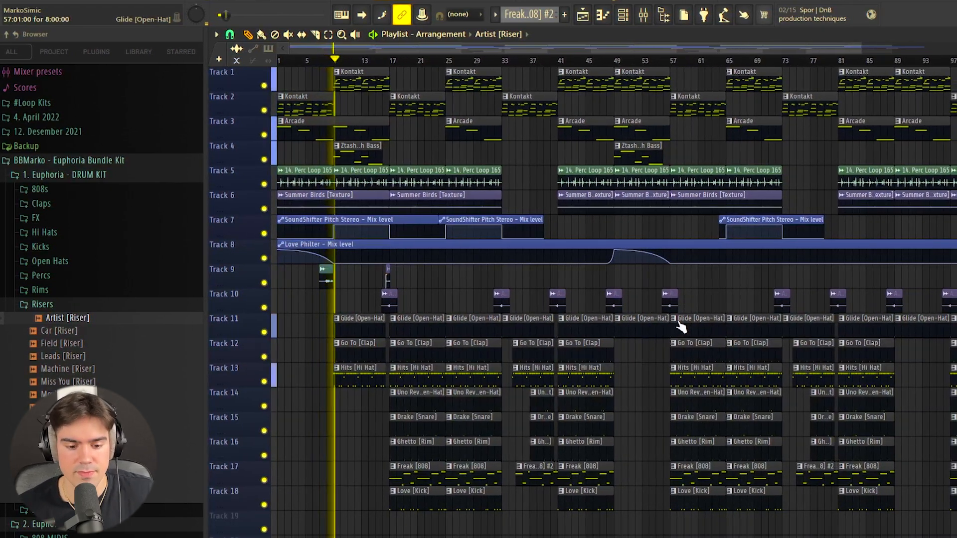
{"action": "left_click_drag", "start_coordinate": [357, 424], "coordinate": [371, 334]}
{"action": "left_click", "coordinate": [368, 285], "text": "ctrl"}
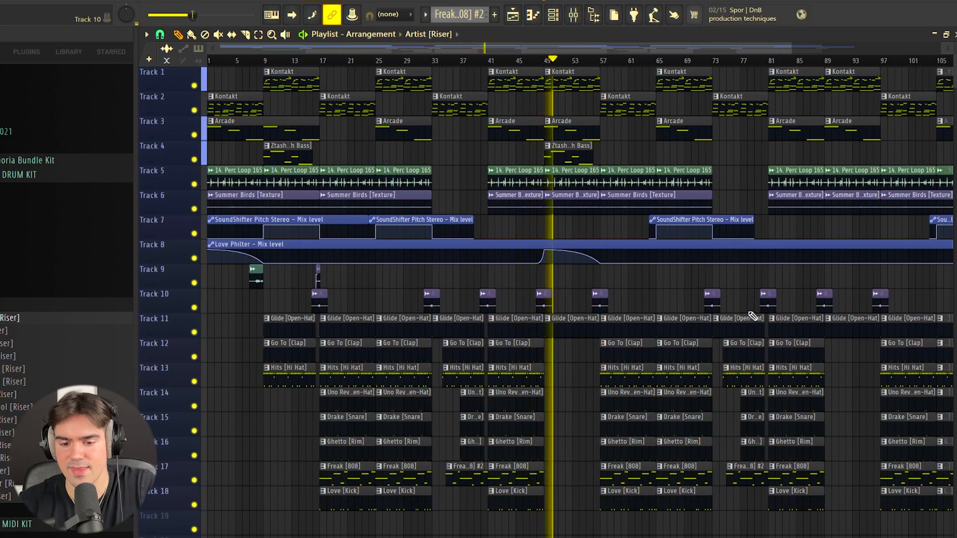
{"action": "scroll", "coordinate": [742, 299], "scroll_direction": "up", "scroll_amount": 2}
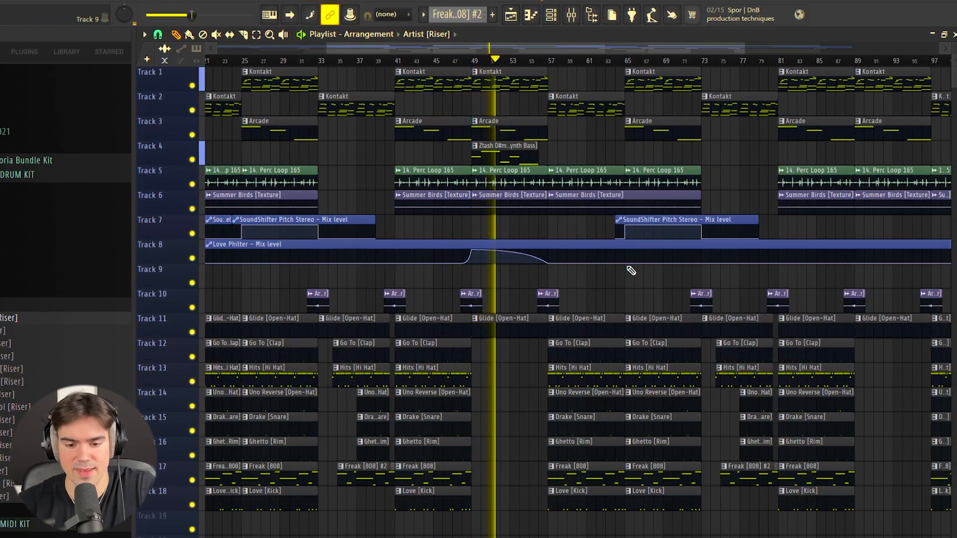